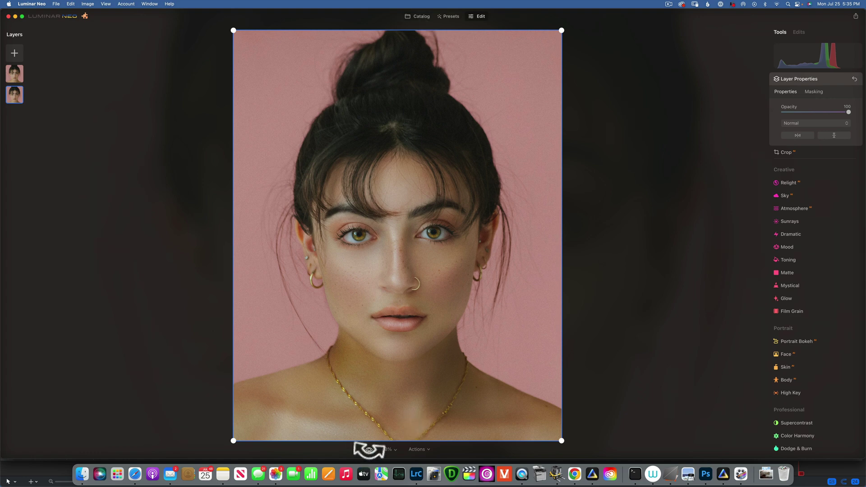
# Compare the edited portrait with its original version using the before/after preview.
pyautogui.click(369, 449)
pyautogui.click(369, 449)
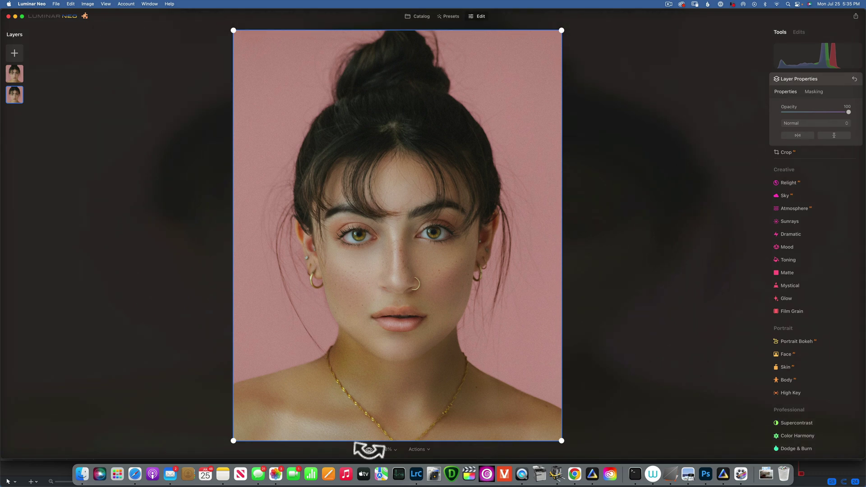
pyautogui.click(369, 449)
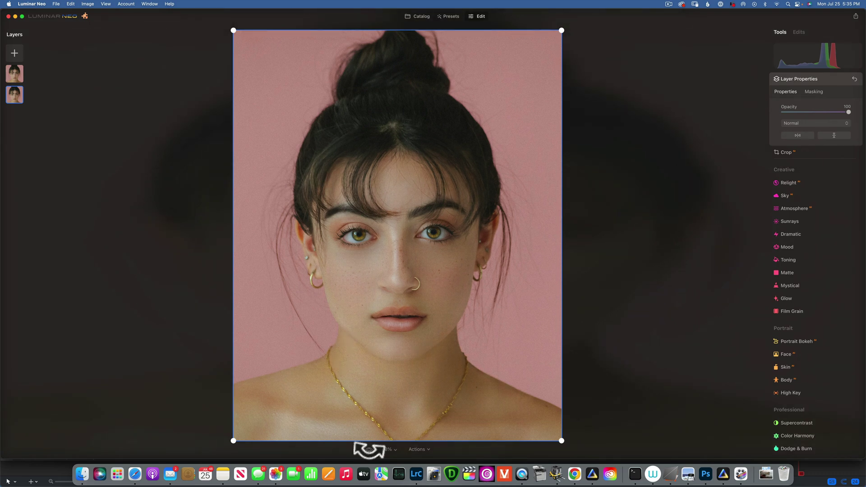
pyautogui.click(369, 449)
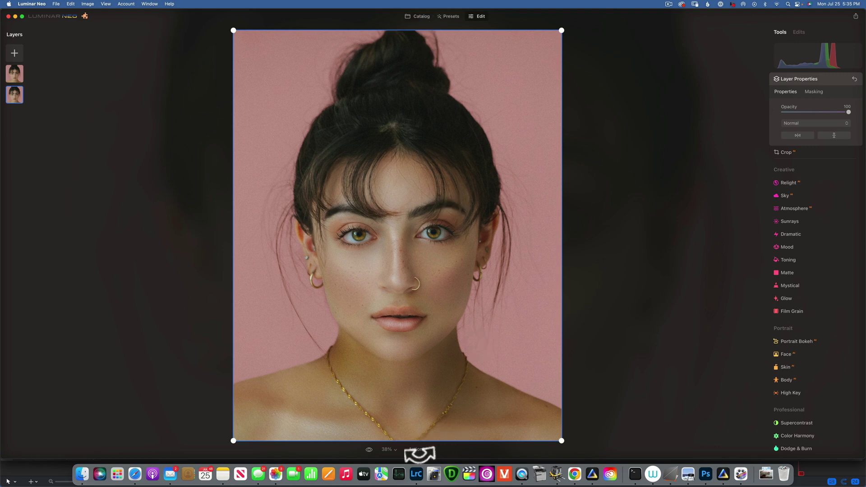
pyautogui.click(369, 450)
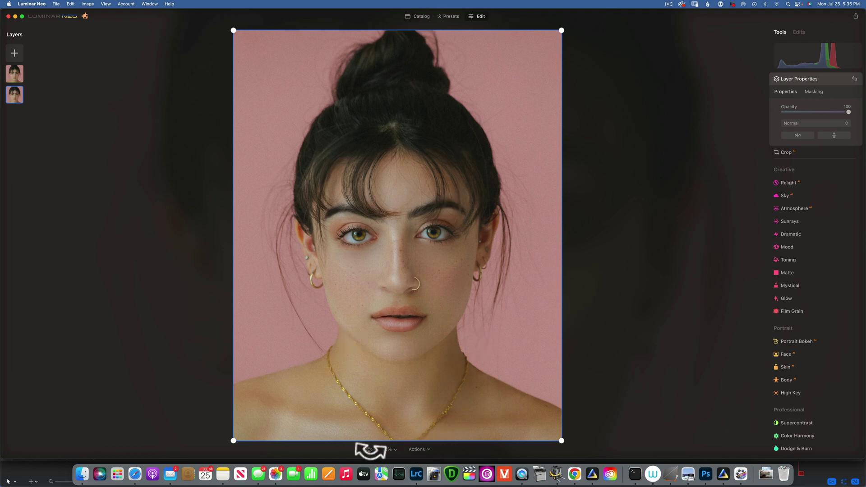
# Revert the portrait to its original, discarding all edits and the added layer.
pyautogui.click(420, 449)
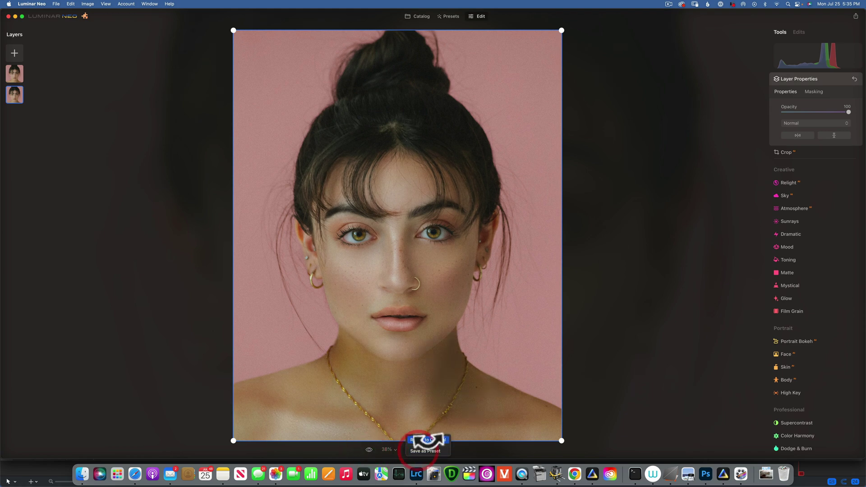
pyautogui.click(427, 440)
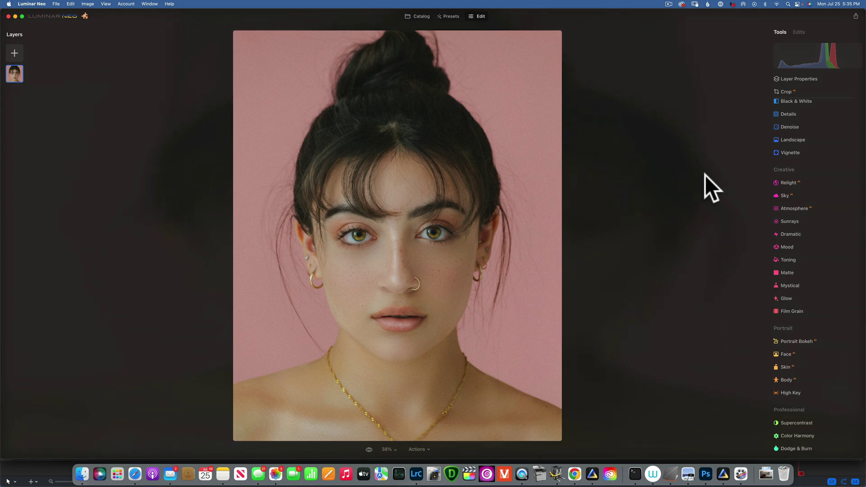
# Open the Dodge & Burn tool and set the Lighten brush size to 202.
pyautogui.click(803, 448)
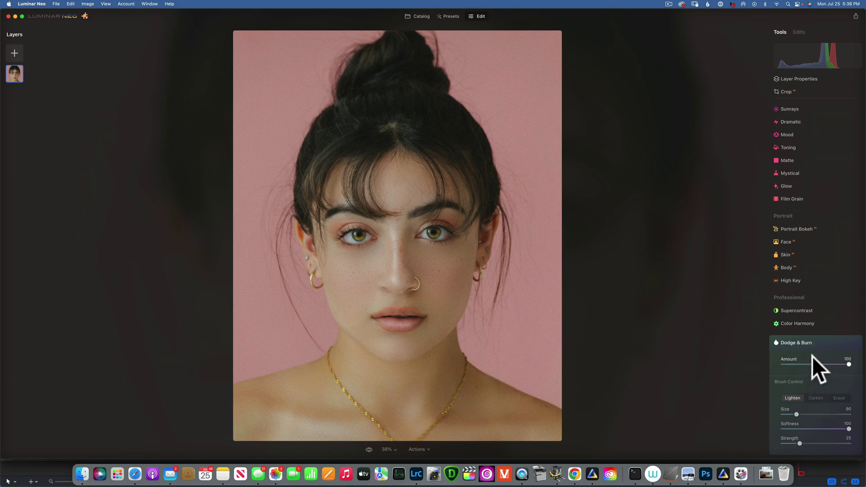
pyautogui.moveTo(795, 413)
pyautogui.mouseDown()
pyautogui.moveTo(832, 448)
pyautogui.moveTo(816, 412)
pyautogui.moveTo(808, 413)
pyautogui.moveTo(821, 413)
pyautogui.moveTo(793, 412)
pyautogui.moveTo(827, 409)
pyautogui.moveTo(785, 432)
pyautogui.moveTo(858, 427)
pyautogui.mouseUp()
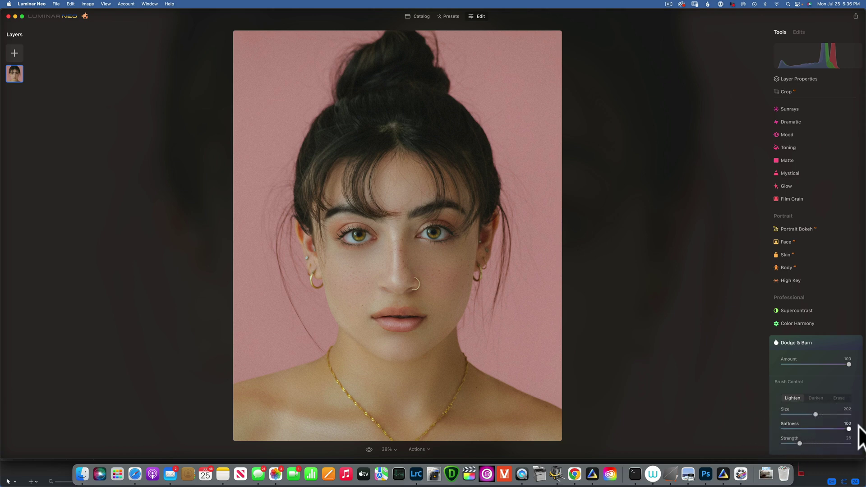
# Try Darken strokes over the portrait at size 228 and strength 59, with softness 100 and with softness 0, and reset Dodge & Burn.
pyautogui.click(816, 398)
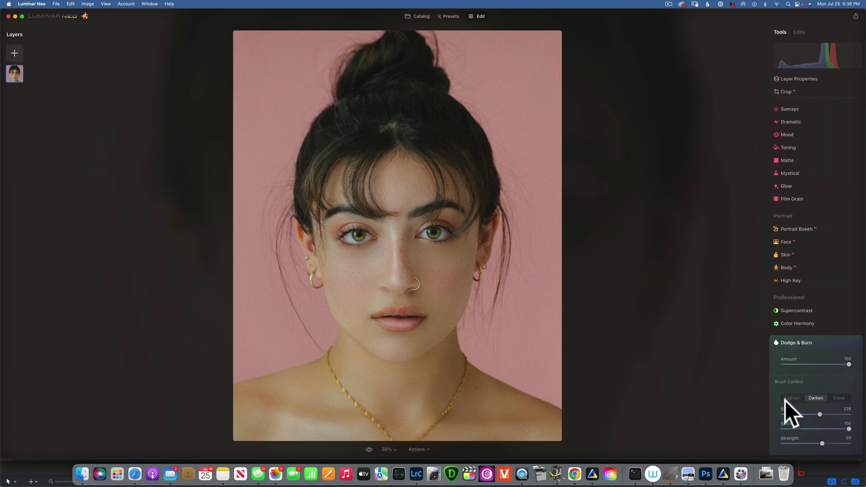
pyautogui.moveTo(282, 87); pyautogui.dragTo(375, 375)
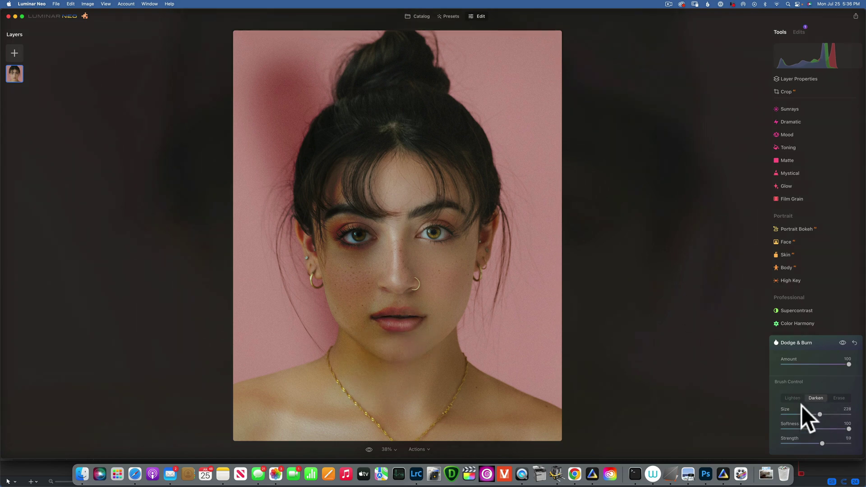
pyautogui.moveTo(848, 429); pyautogui.dragTo(749, 428)
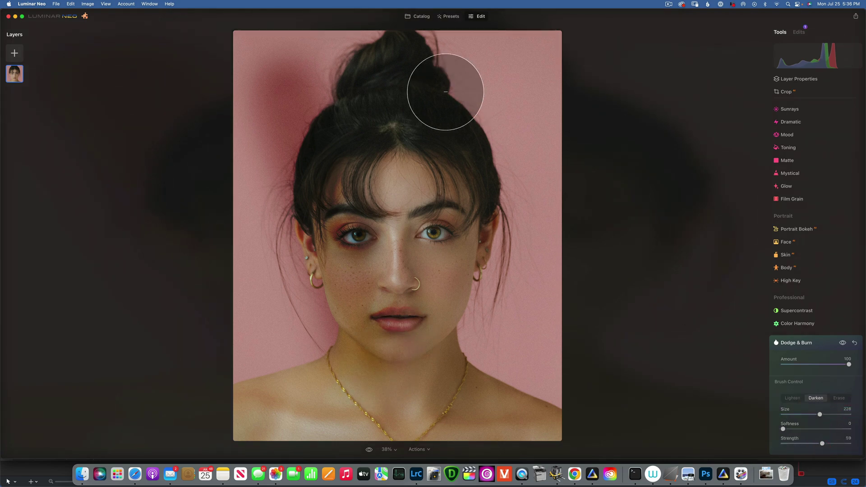
pyautogui.moveTo(439, 75)
pyautogui.mouseDown()
pyautogui.moveTo(476, 198)
pyautogui.moveTo(508, 342)
pyautogui.mouseUp()
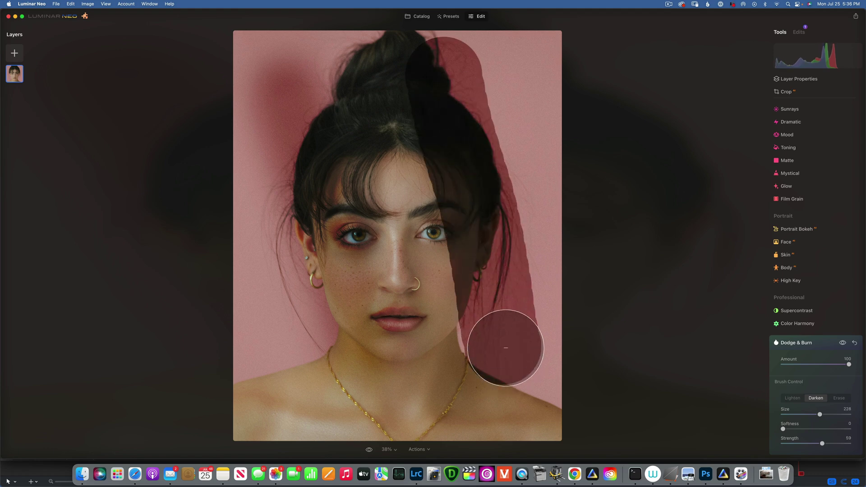
pyautogui.click(854, 343)
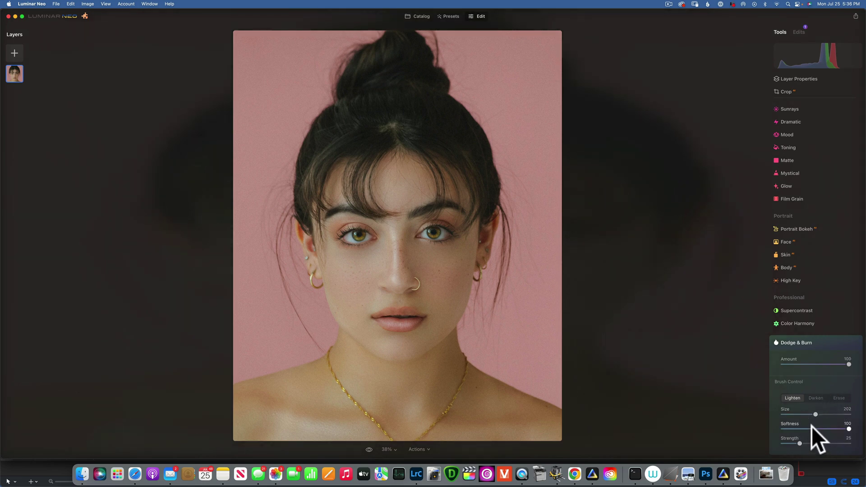
# Try a Lighten stroke at strength 20 down the pink background left of the face, and reset Dodge & Burn.
pyautogui.moveTo(798, 444); pyautogui.dragTo(793, 443)
pyautogui.moveTo(794, 443); pyautogui.dragTo(797, 443)
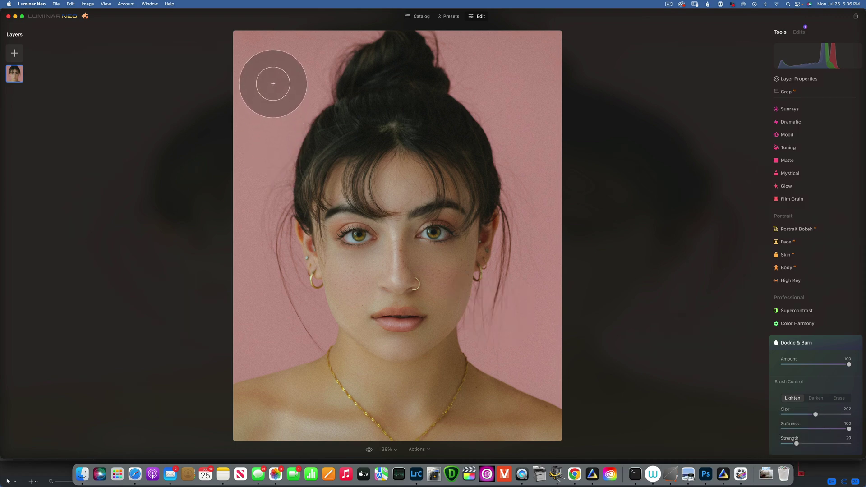
pyautogui.moveTo(273, 88); pyautogui.dragTo(269, 350)
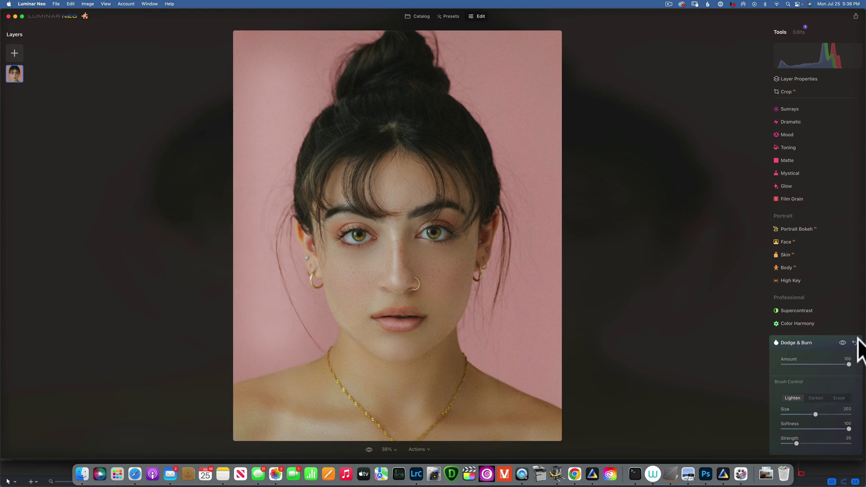
pyautogui.click(855, 343)
# Try overlapping Darken strokes at strength 20 and softness 100 over the background and shoulder on the photo's left side, and reset Dodge & Burn.
pyautogui.click(817, 398)
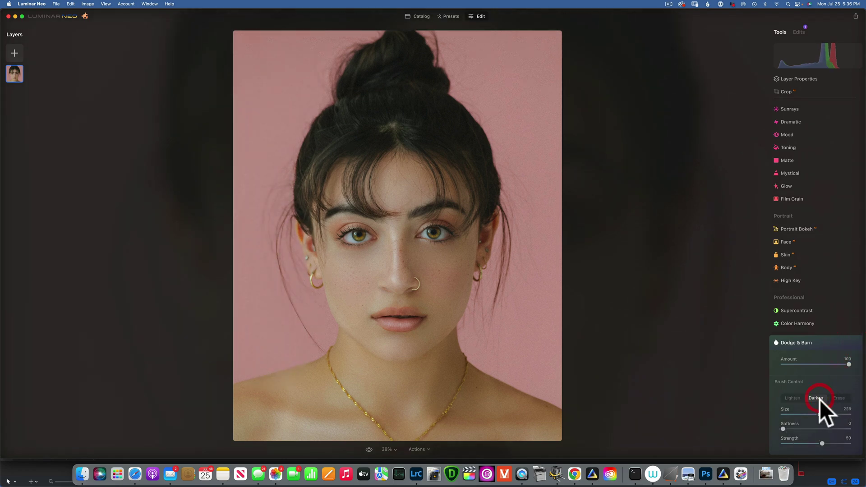
pyautogui.moveTo(823, 444)
pyautogui.mouseDown()
pyautogui.moveTo(793, 444)
pyautogui.moveTo(811, 428)
pyautogui.moveTo(850, 428)
pyautogui.mouseUp()
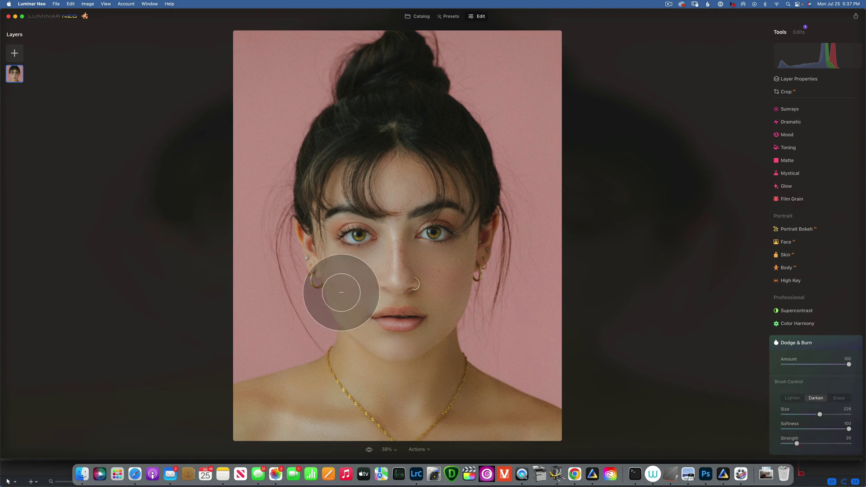
pyautogui.moveTo(280, 110); pyautogui.dragTo(277, 383)
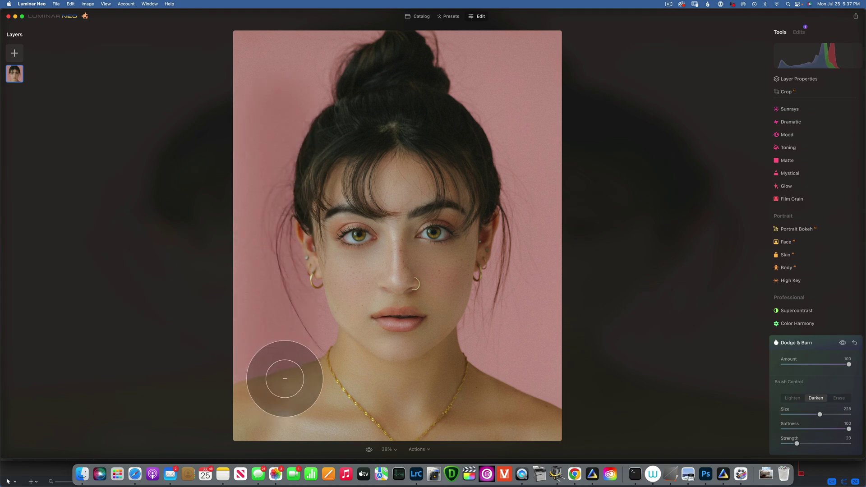
pyautogui.moveTo(270, 300)
pyautogui.mouseDown()
pyautogui.moveTo(280, 242)
pyautogui.moveTo(286, 368)
pyautogui.mouseUp()
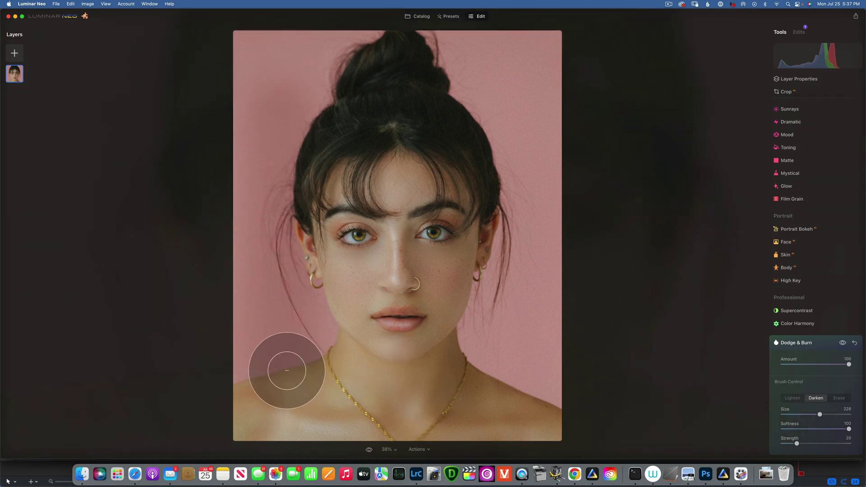
pyautogui.moveTo(286, 128); pyautogui.dragTo(271, 110)
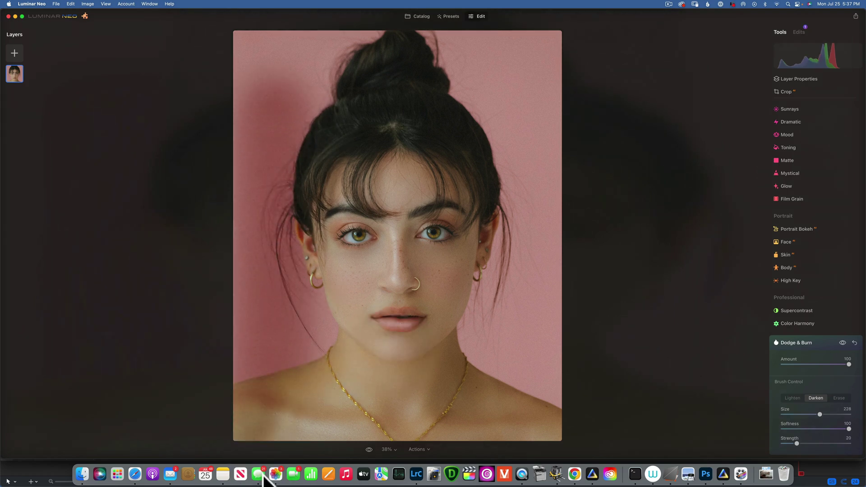
pyautogui.moveTo(251, 348); pyautogui.dragTo(252, 441)
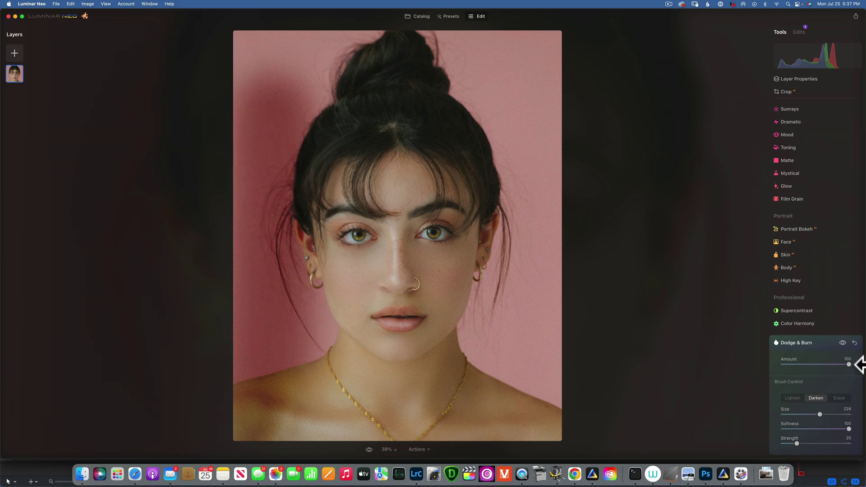
pyautogui.click(855, 343)
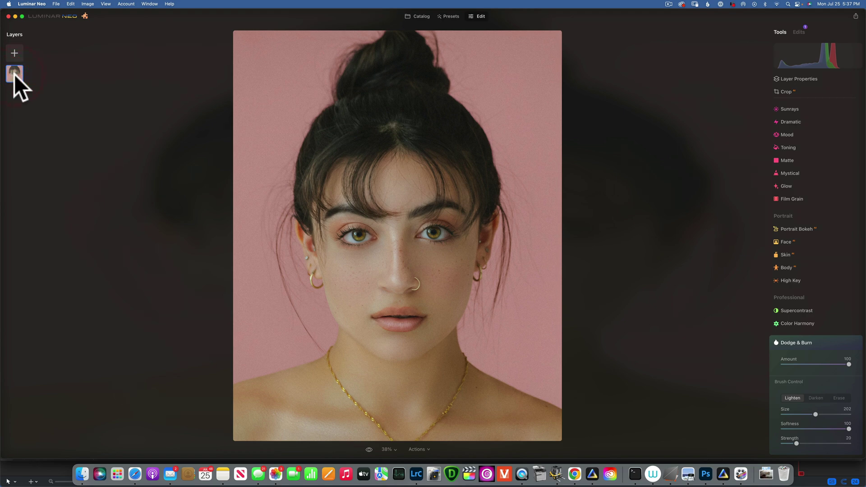
# Duplicate the portrait layer and remove the portrait background from the duplicate with masking.
pyautogui.press('super+d')
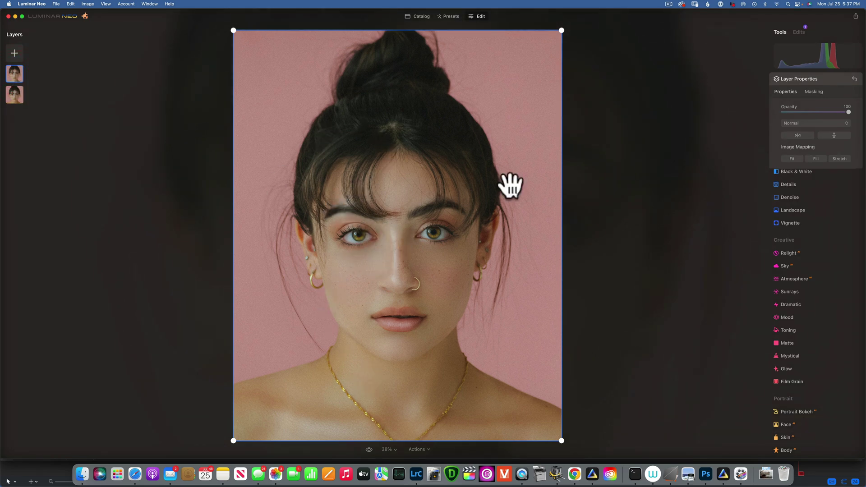
pyautogui.click(786, 77)
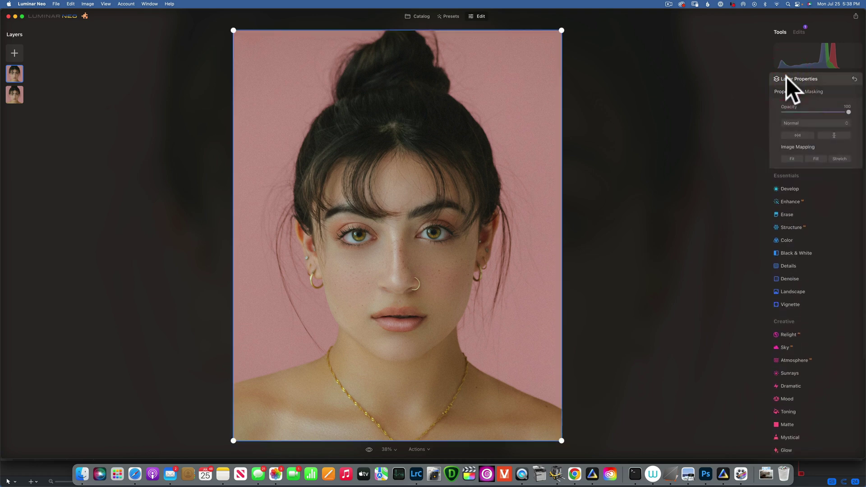
pyautogui.click(811, 91)
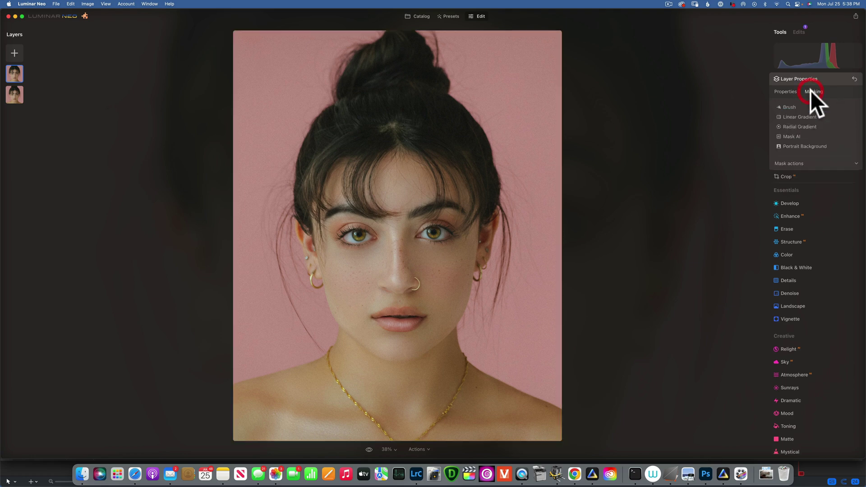
pyautogui.click(803, 146)
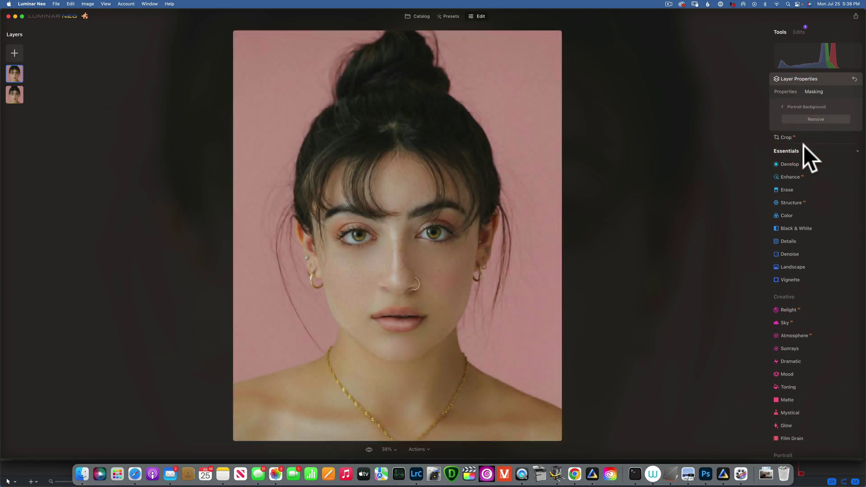
pyautogui.click(815, 119)
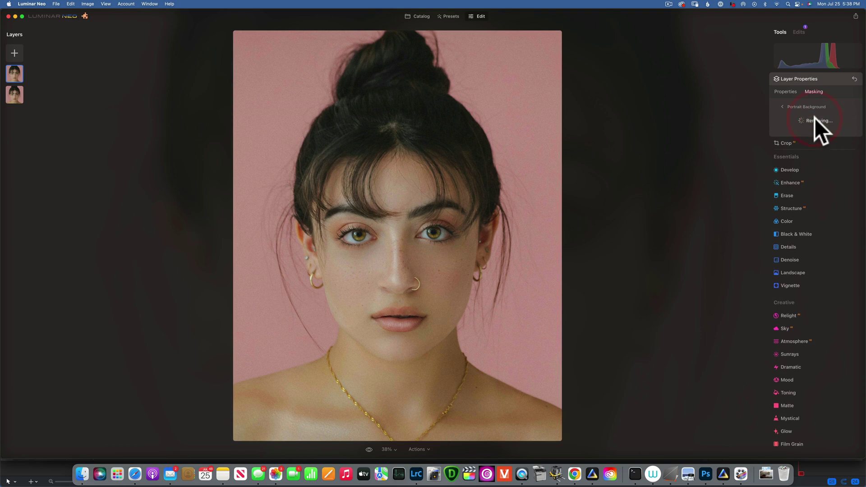
# Refine the cutout with the Background refinement brush beside the neck, jaw and ear, and return to the layer's general properties.
pyautogui.click(807, 142)
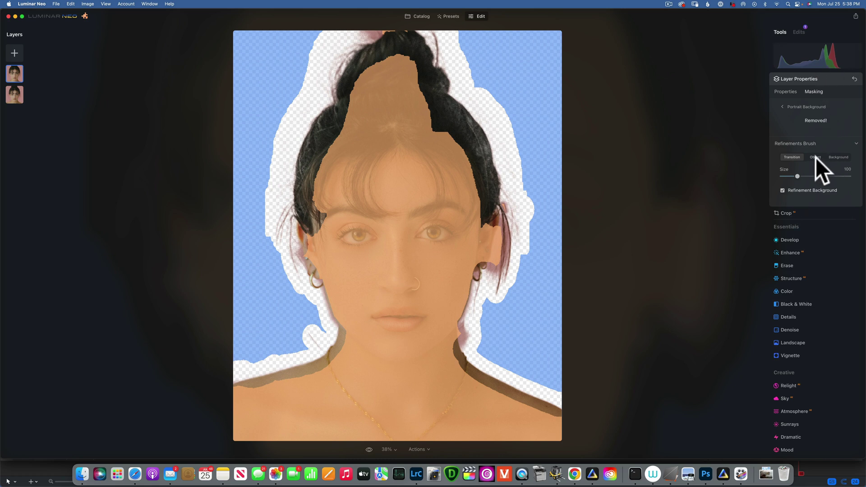
pyautogui.click(839, 157)
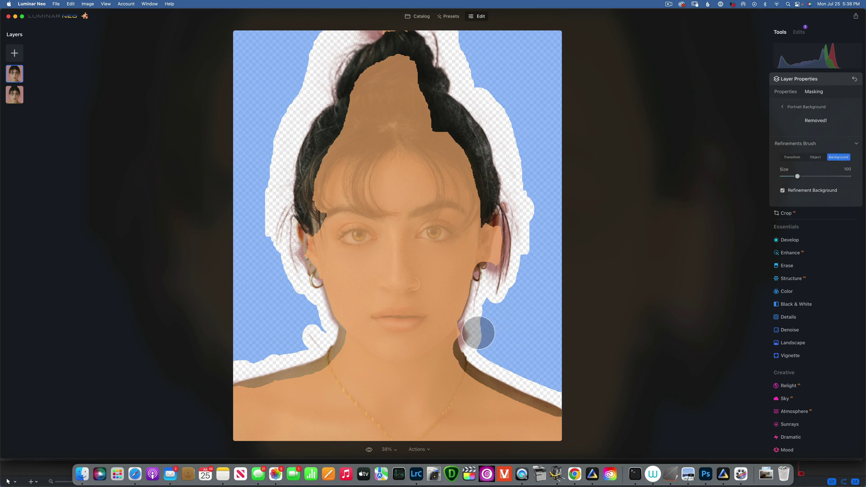
pyautogui.moveTo(478, 337); pyautogui.dragTo(480, 335)
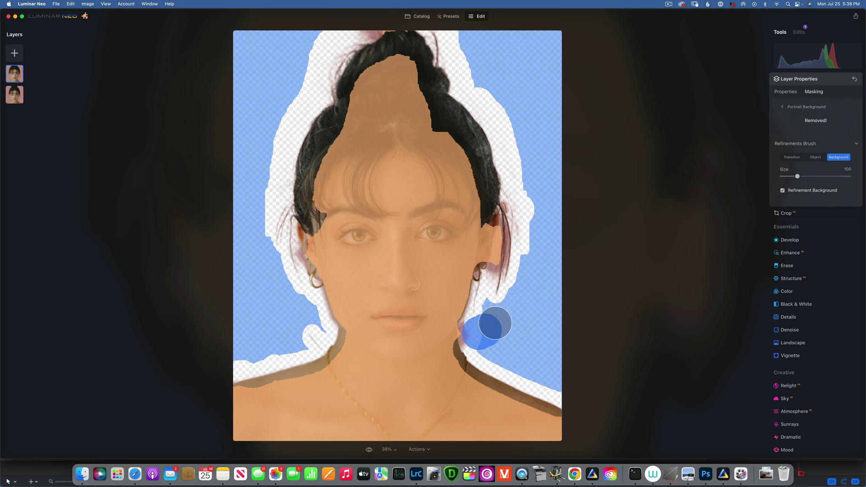
pyautogui.moveTo(479, 338); pyautogui.dragTo(486, 309)
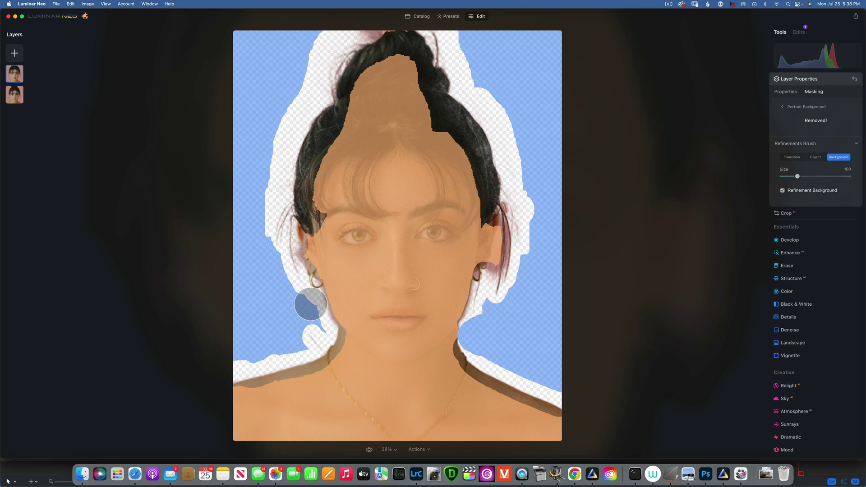
pyautogui.moveTo(312, 314); pyautogui.dragTo(312, 305)
pyautogui.click(285, 254)
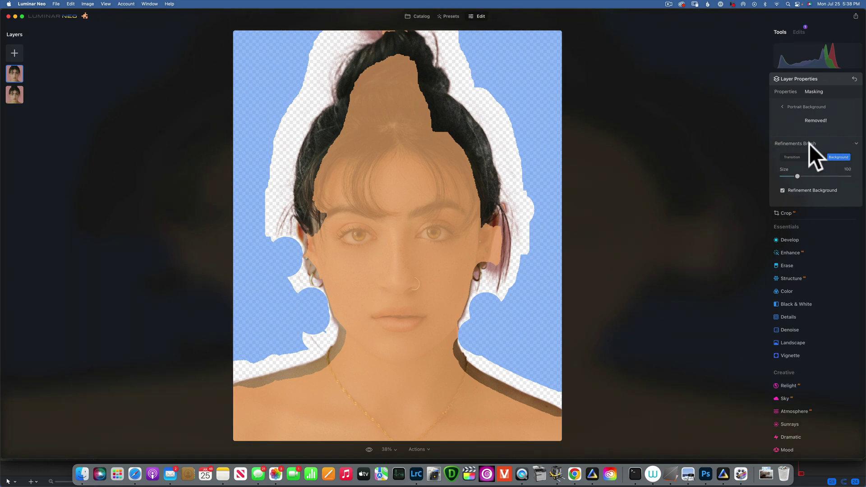
pyautogui.click(783, 106)
pyautogui.click(783, 91)
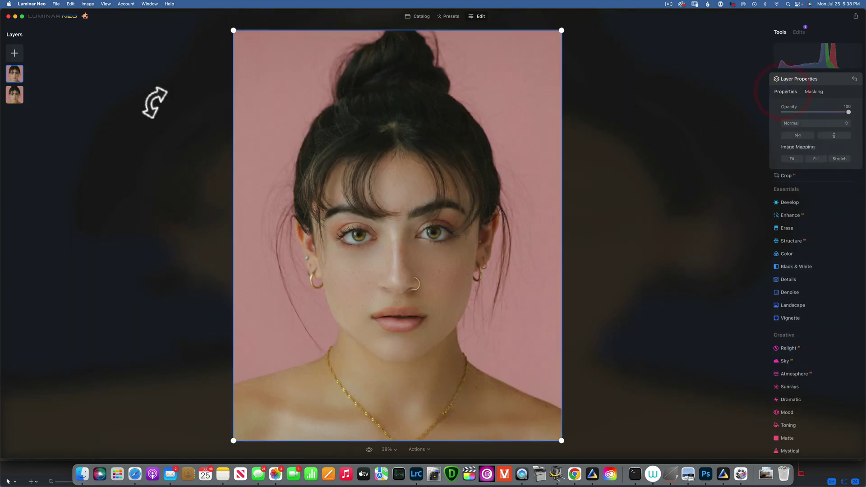
# Hide the original portrait layer beneath the cutout.
pyautogui.rightClick(19, 93)
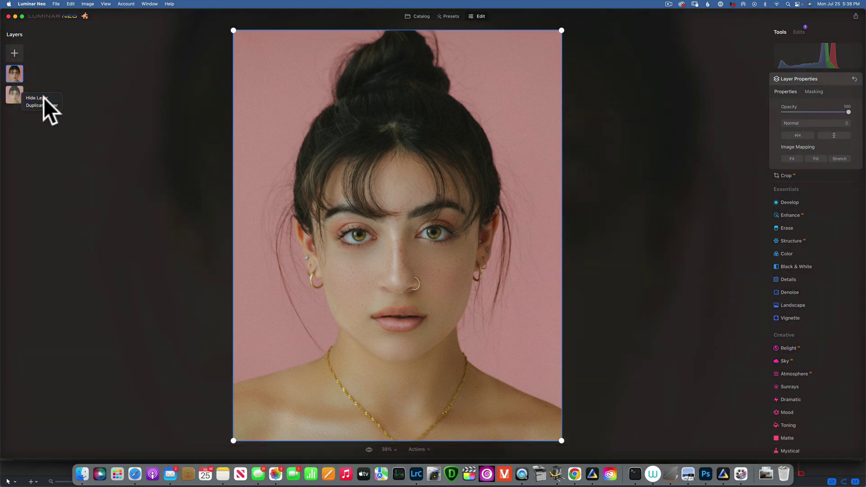
pyautogui.click(36, 98)
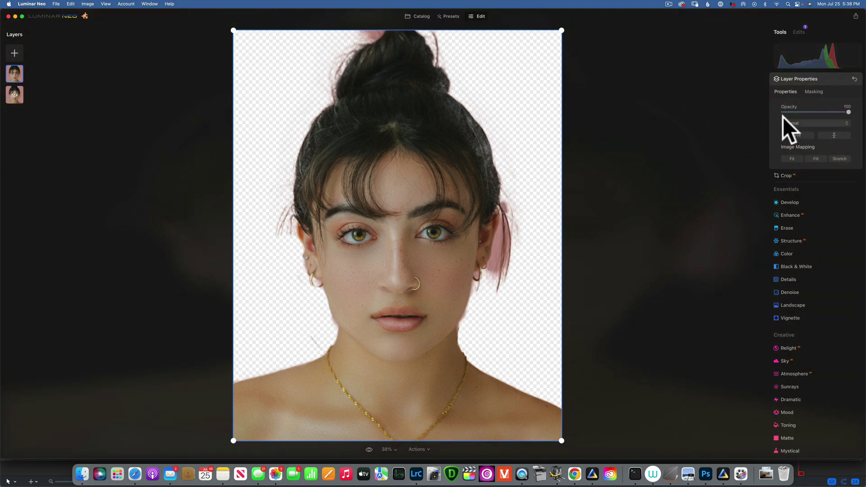
# Reopen the cutout layer's portrait background removal and brush Background refinement over leftovers beside the ear and hair strands and along the jaw.
pyautogui.click(814, 91)
pyautogui.click(801, 145)
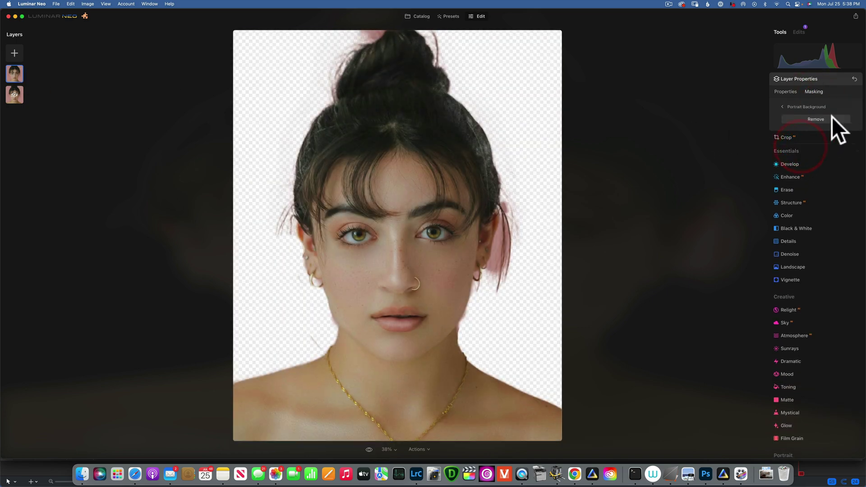
pyautogui.click(814, 119)
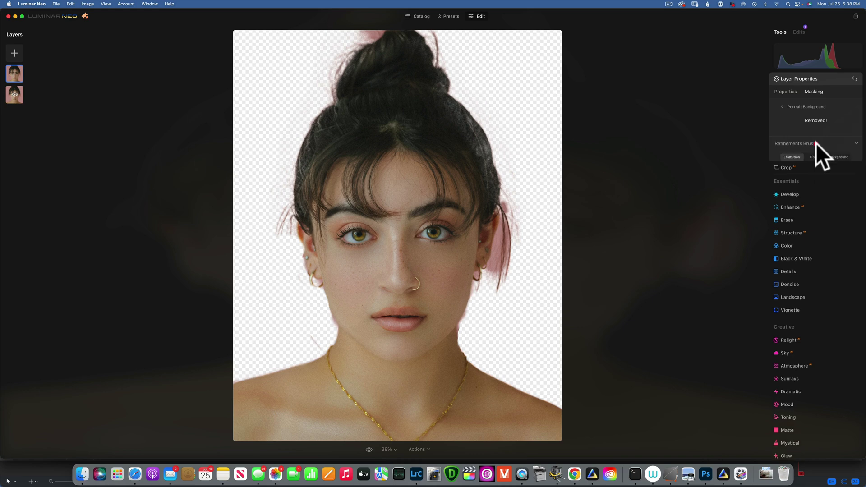
pyautogui.click(816, 143)
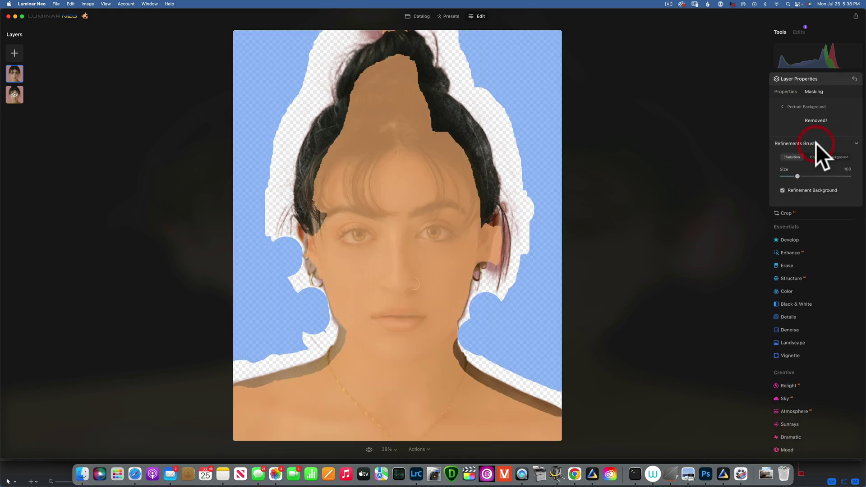
pyautogui.click(840, 157)
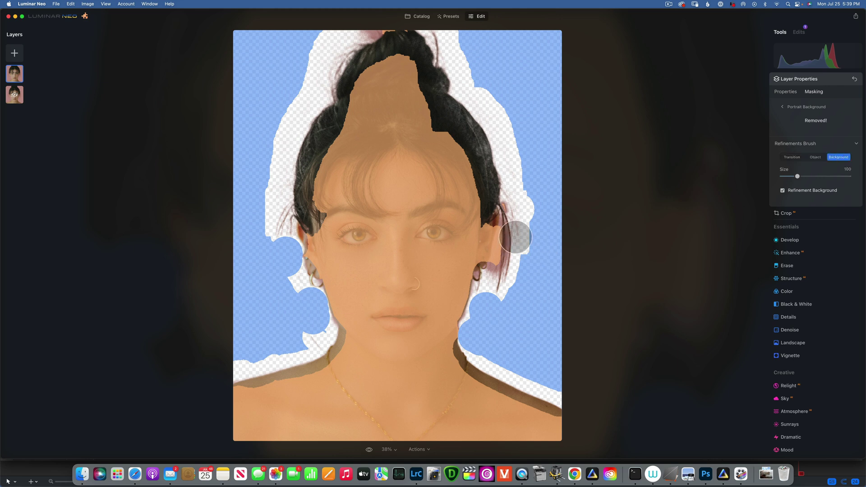
pyautogui.moveTo(511, 261); pyautogui.dragTo(497, 327)
pyautogui.moveTo(320, 328)
pyautogui.mouseDown()
pyautogui.moveTo(311, 329)
pyautogui.moveTo(332, 331)
pyautogui.mouseUp()
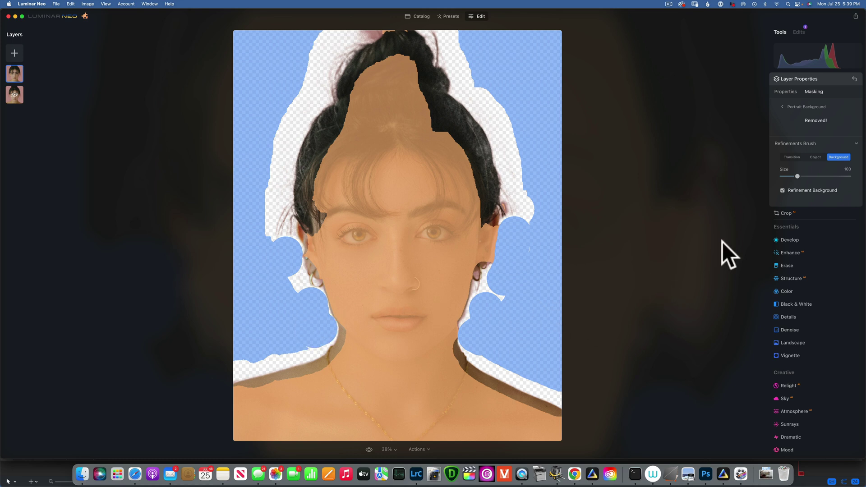
# Refine the cutout edges along the ears, earrings and jaw with a size 52 Transition brush, and return to the layer's general properties.
pyautogui.click(793, 156)
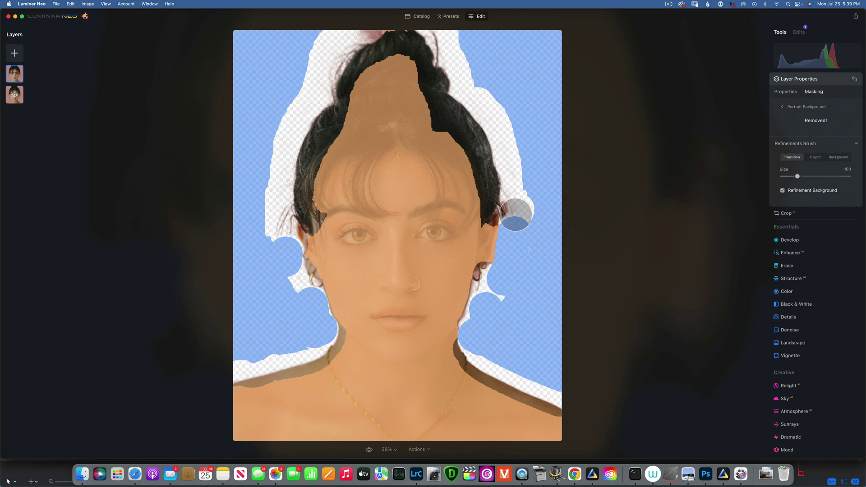
pyautogui.press('[')
pyautogui.press('[')
pyautogui.press('[')
pyautogui.press('[')
pyautogui.press('[')
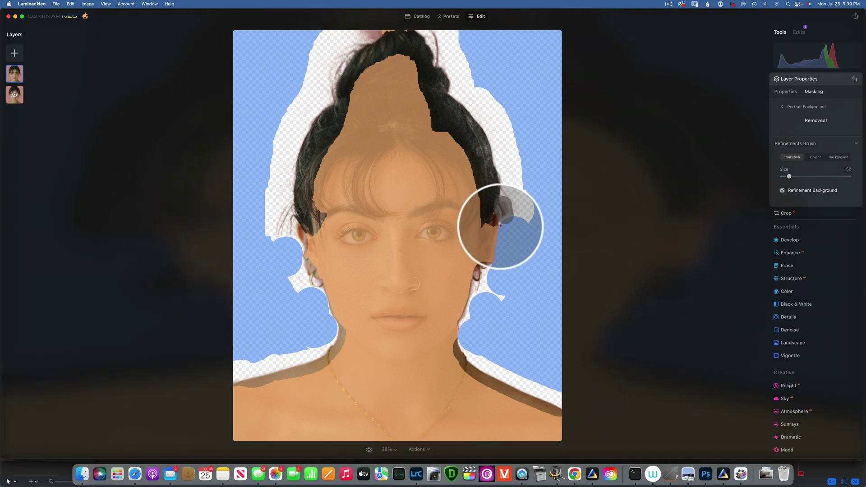
pyautogui.moveTo(501, 225); pyautogui.dragTo(454, 329)
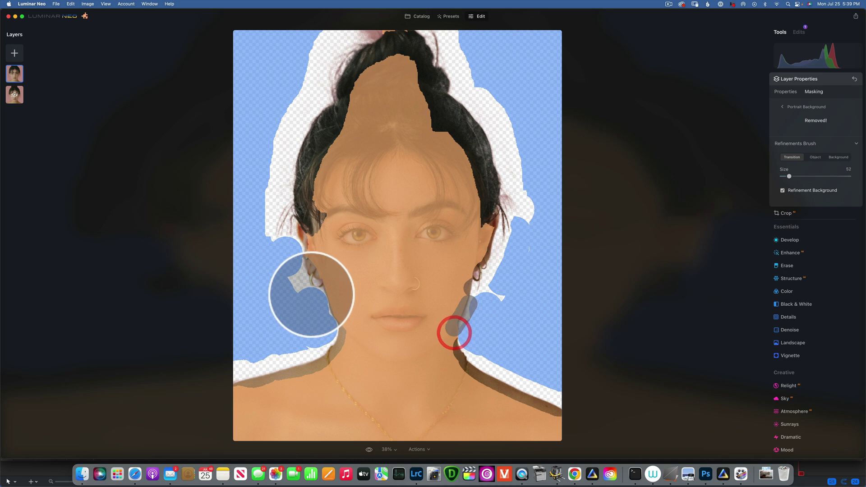
pyautogui.moveTo(322, 301); pyautogui.dragTo(329, 319)
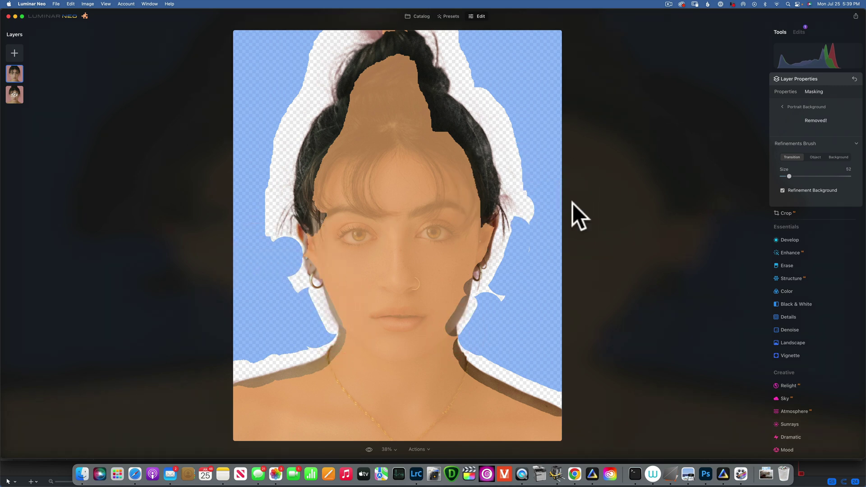
pyautogui.click(475, 275)
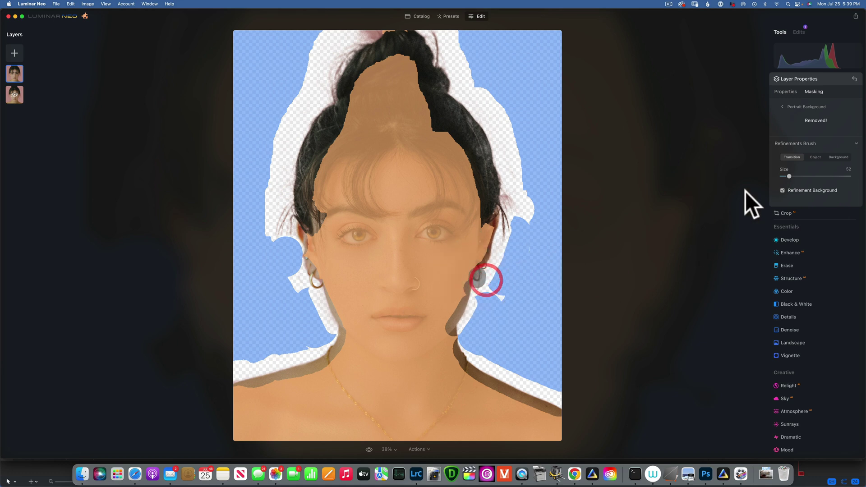
pyautogui.click(786, 89)
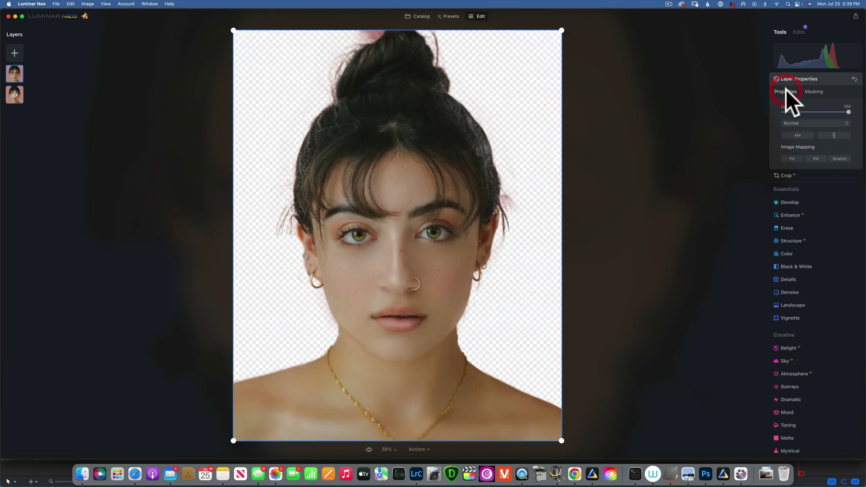
# Show the original portrait layer again and select the cutout layer above it.
pyautogui.click(14, 95)
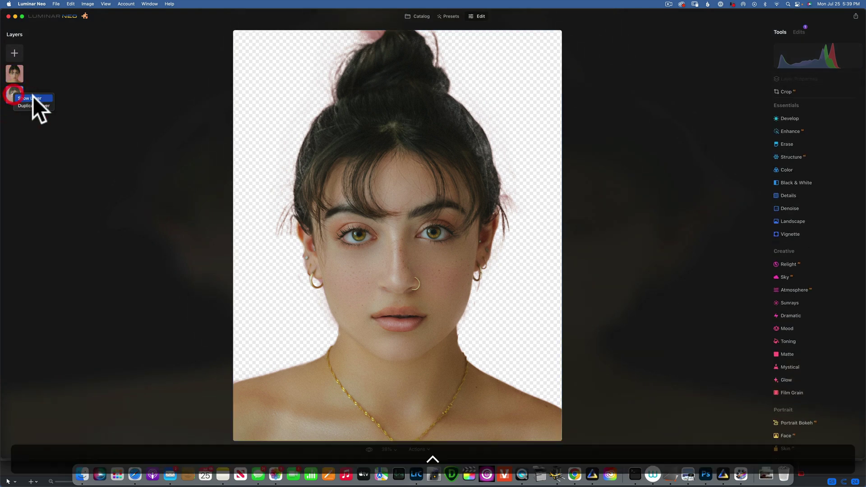
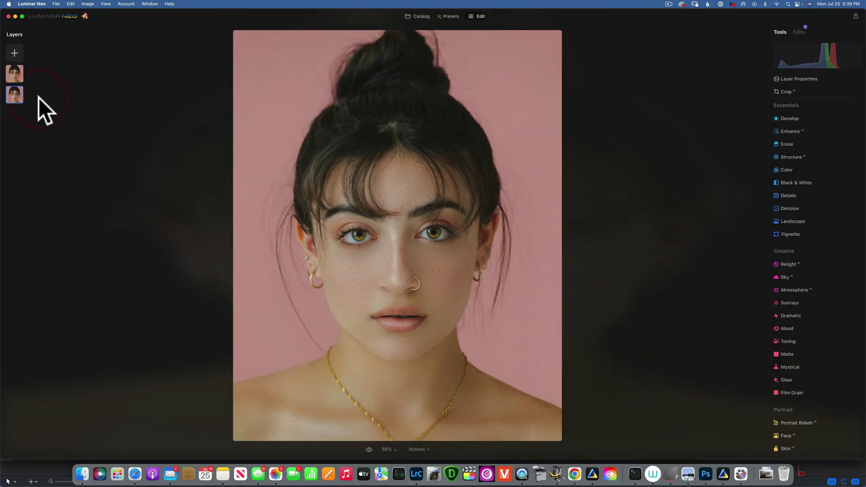
pyautogui.click(12, 74)
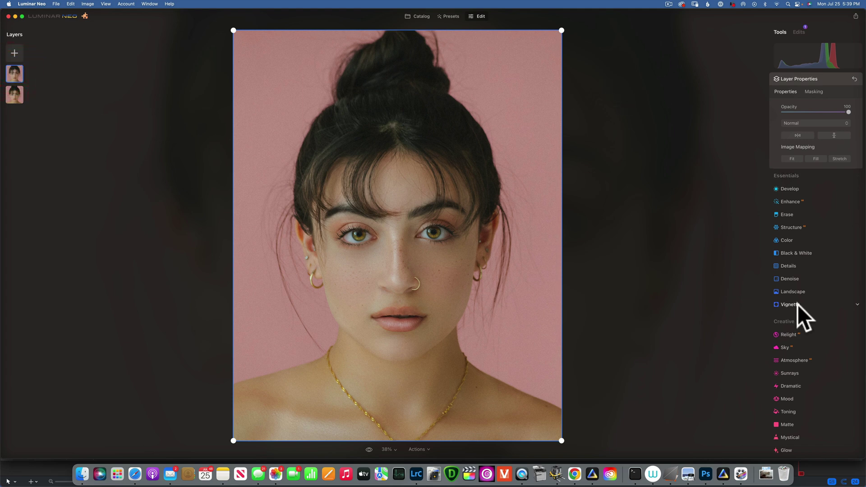
# Burn the hair, face edges and neck on the cutout layer with Dodge & Burn's Darken brush, starting at size 204, softness 100, strength 20.
pyautogui.scroll(-5, 799, 297)
pyautogui.scroll(-3, 799, 296)
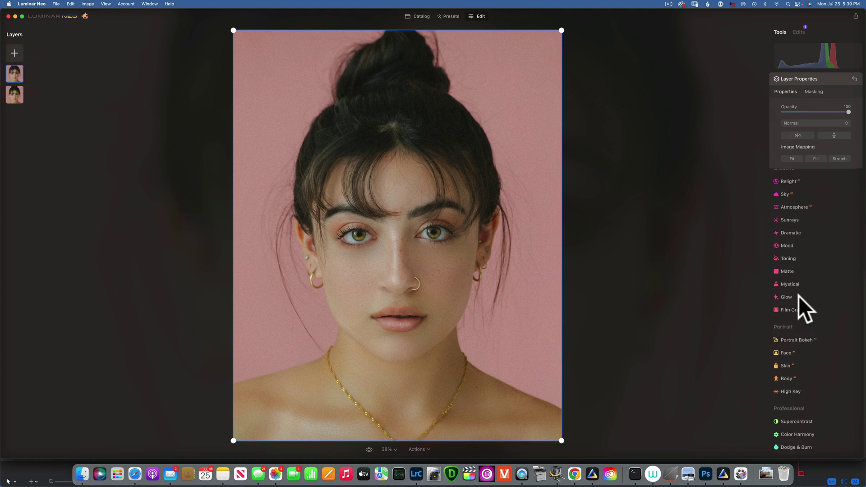
pyautogui.click(801, 449)
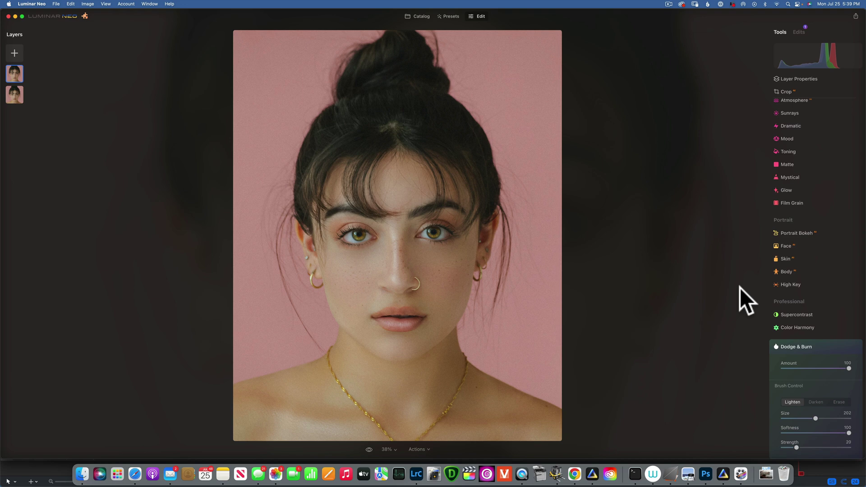
pyautogui.click(814, 403)
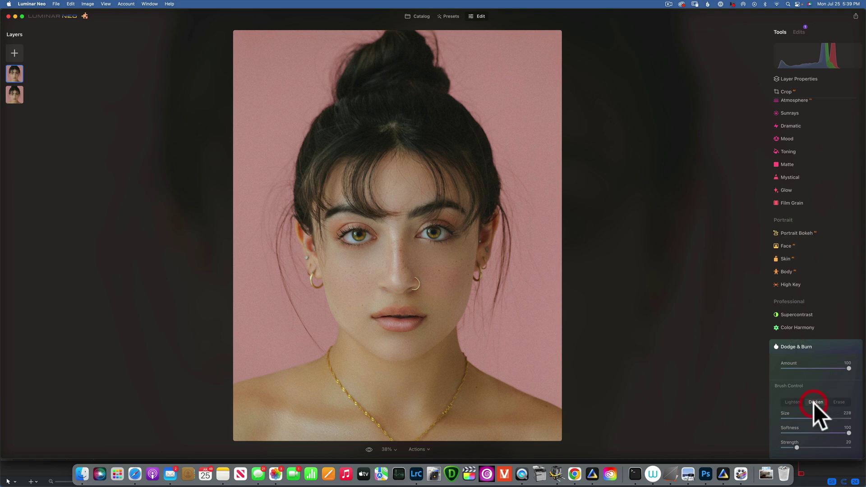
pyautogui.click(816, 419)
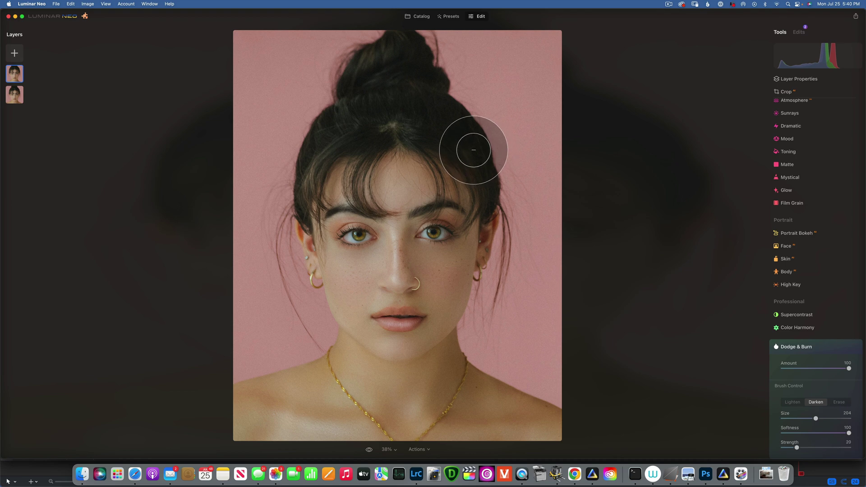
pyautogui.moveTo(473, 150)
pyautogui.mouseDown()
pyautogui.moveTo(429, 147)
pyautogui.moveTo(442, 151)
pyautogui.mouseUp()
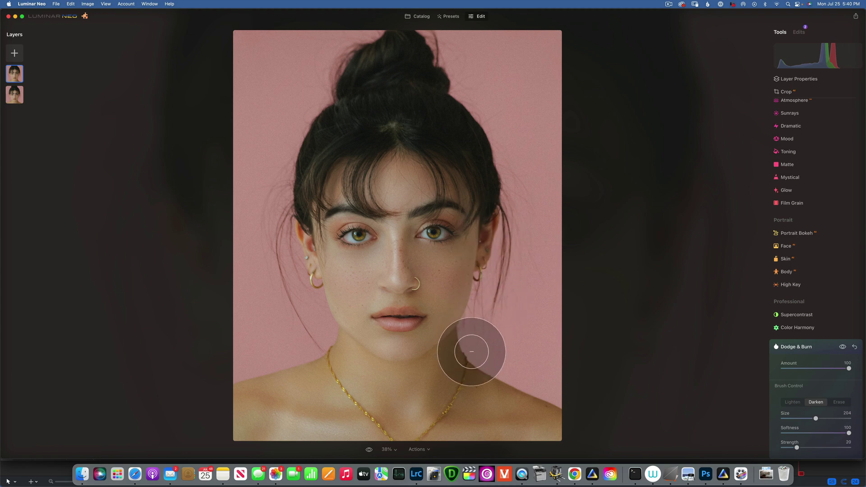
pyautogui.press('[')
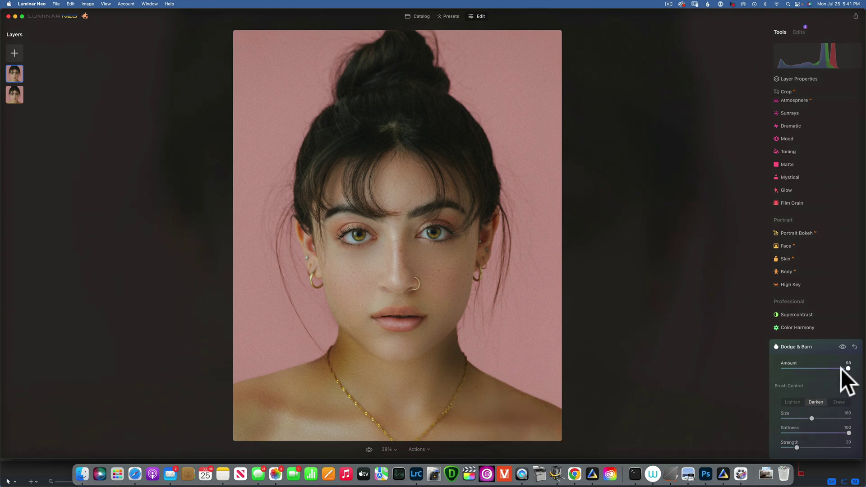
# Lower the Dodge & Burn amount to 31 and compare the portrait with and without the effect.
pyautogui.moveTo(841, 369); pyautogui.dragTo(803, 370)
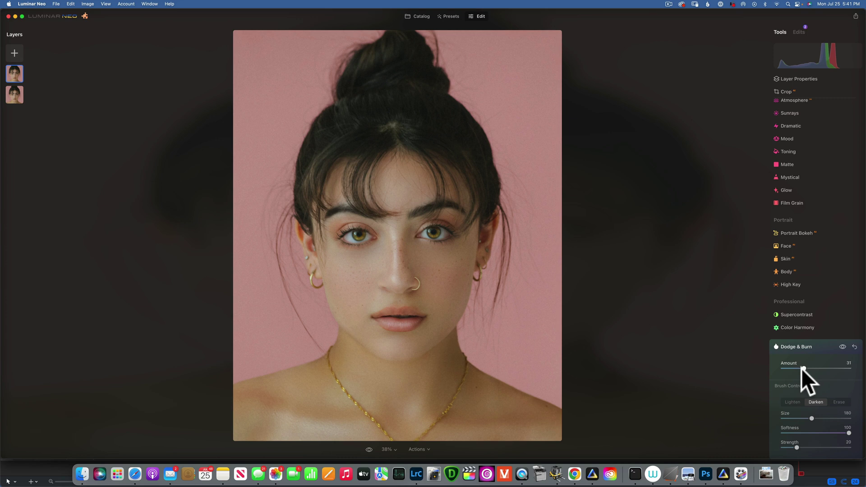
pyautogui.click(842, 346)
pyautogui.click(842, 346)
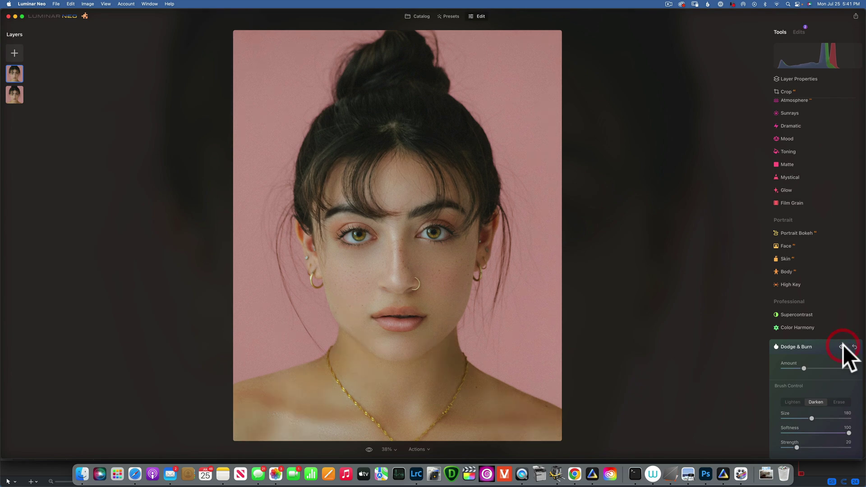
pyautogui.click(842, 347)
pyautogui.click(842, 347)
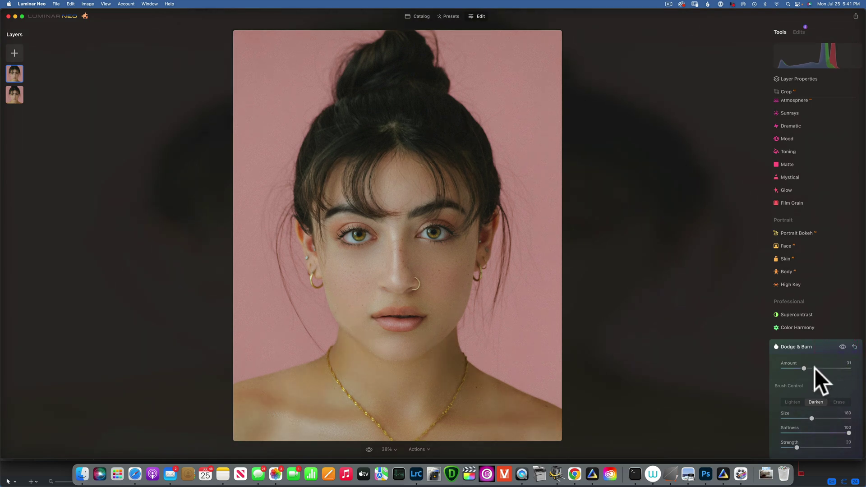
# Finish the current Dodge & Burn adjustment and start a fresh one on the cutout layer with the Darken brush.
pyautogui.click(797, 346)
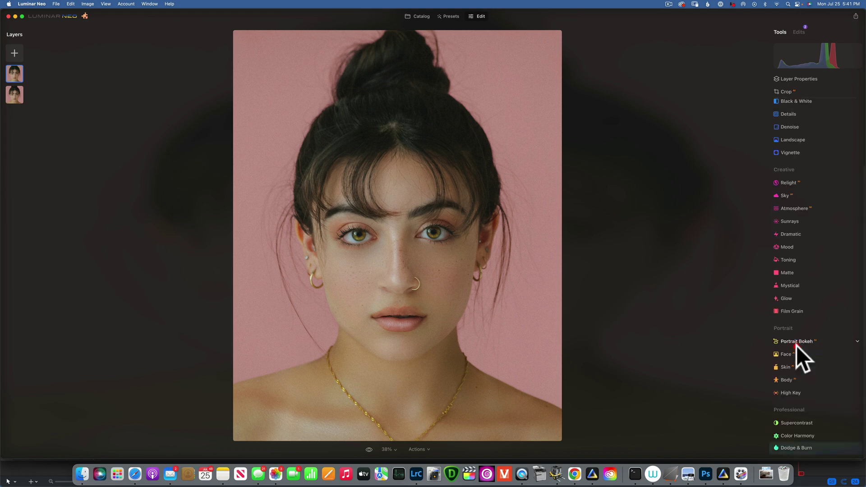
pyautogui.click(799, 448)
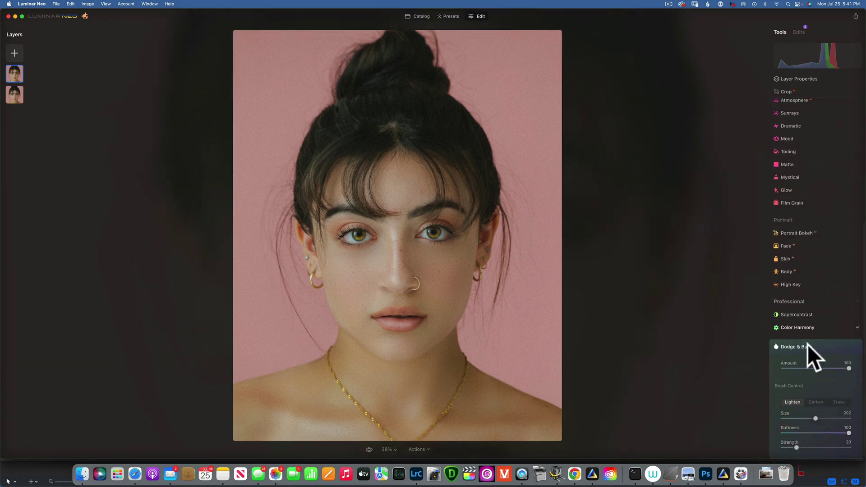
pyautogui.click(814, 402)
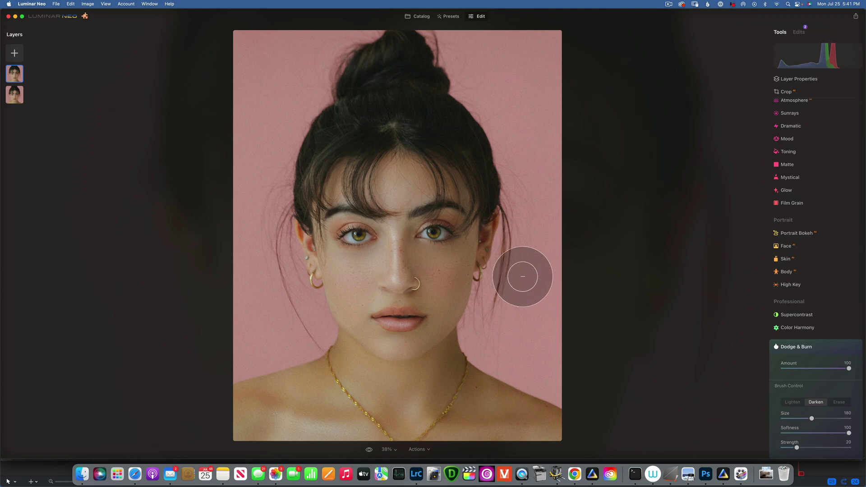
# Darken both sides of the nose from the inner brow to the nostrils with brush size 36, softness 100 and strength 20.
pyautogui.press('super')
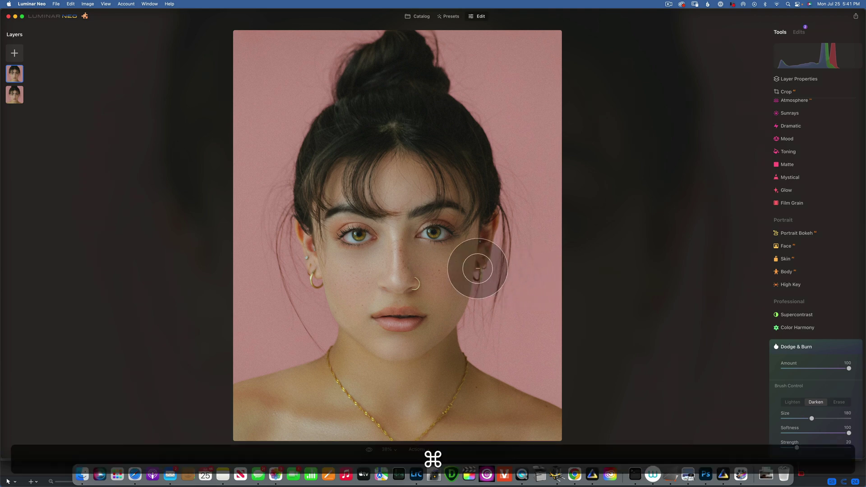
pyautogui.press('super+equal')
pyautogui.press('super+equal')
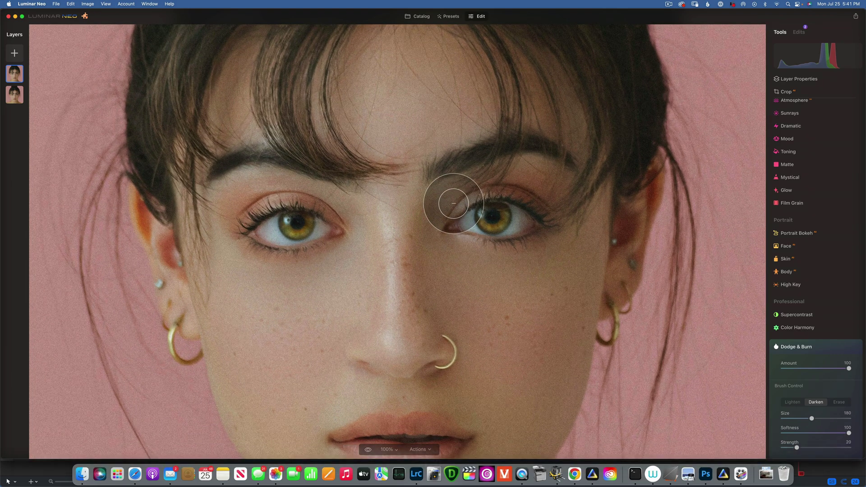
pyautogui.press('super+minus')
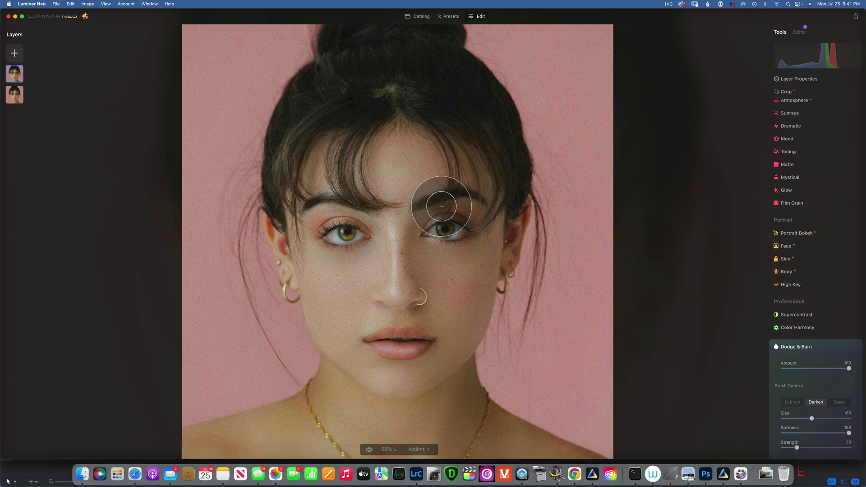
pyautogui.press('[')
pyautogui.press('[')
pyautogui.press('[')
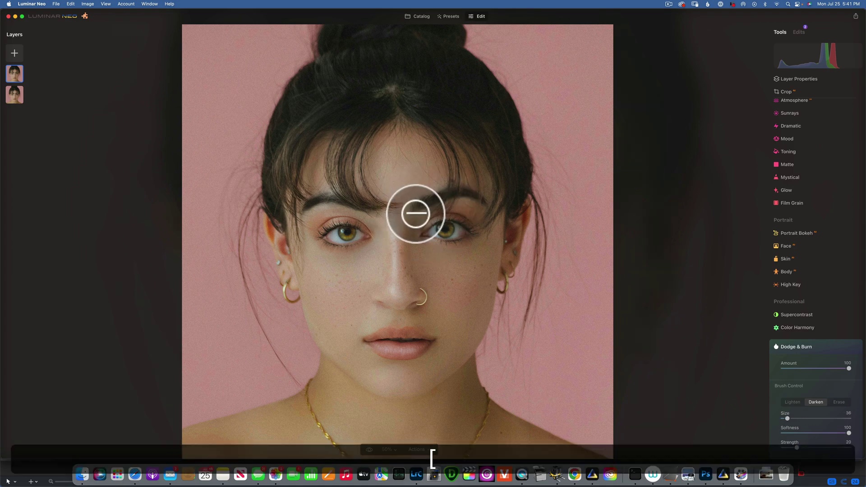
pyautogui.moveTo(414, 213)
pyautogui.mouseDown()
pyautogui.moveTo(406, 236)
pyautogui.moveTo(424, 300)
pyautogui.moveTo(416, 306)
pyautogui.mouseUp()
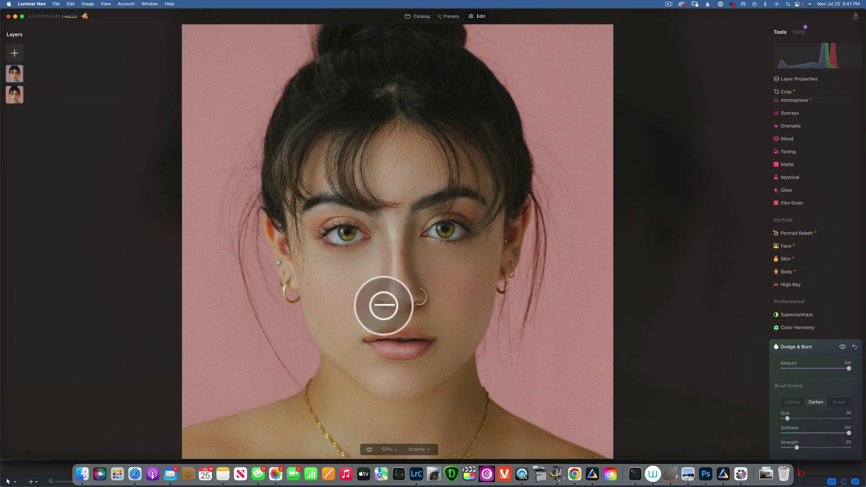
pyautogui.moveTo(383, 304); pyautogui.dragTo(387, 304)
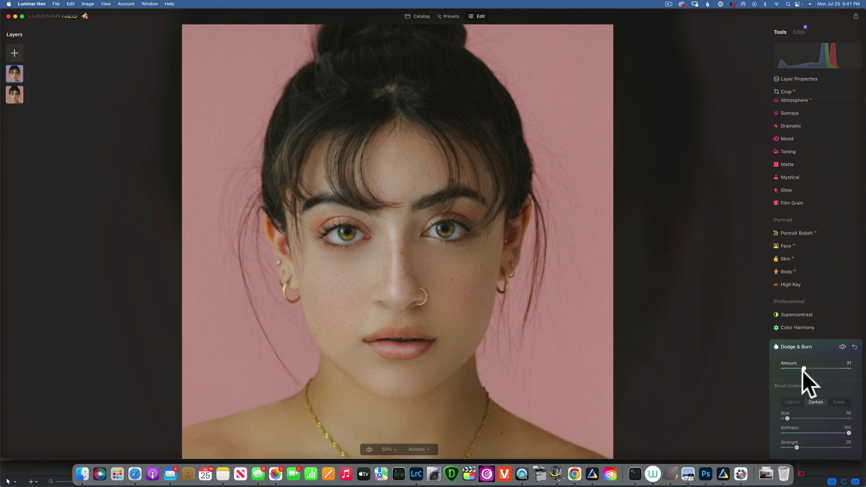
# Set the amount of the nose shading to 48 and compare the portrait with and without it.
pyautogui.moveTo(814, 370); pyautogui.dragTo(812, 370)
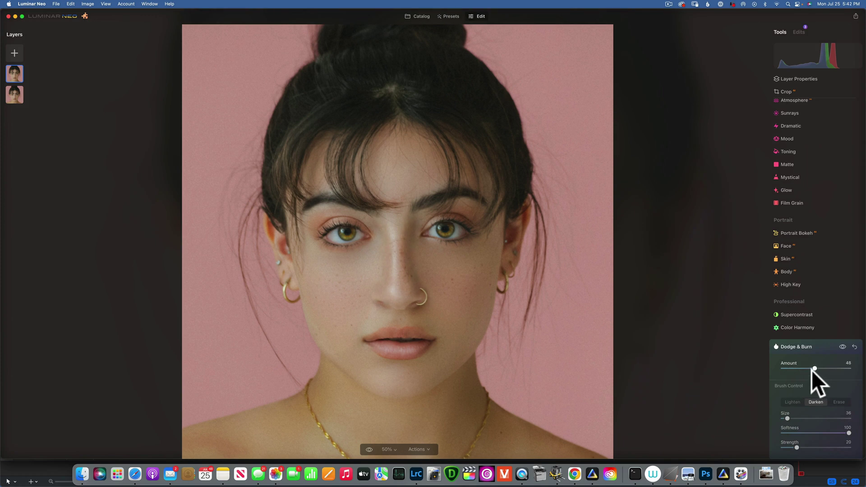
pyautogui.click(842, 347)
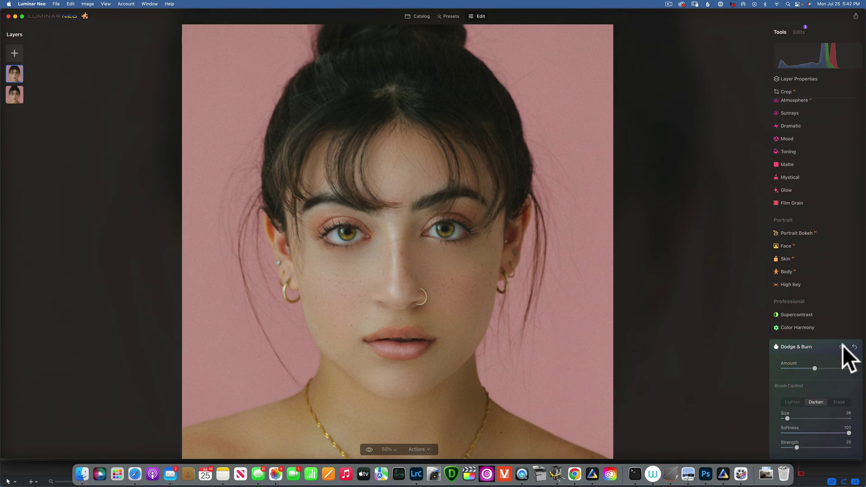
pyautogui.click(842, 347)
pyautogui.click(842, 347)
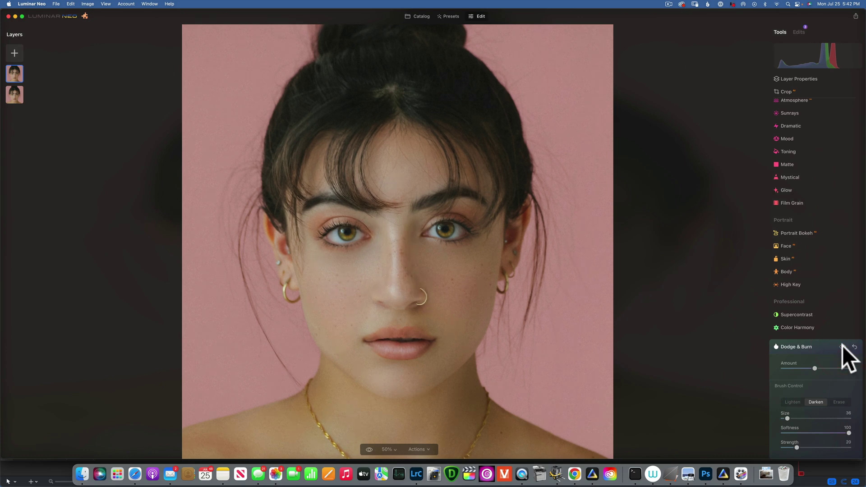
# Darken both eyebrows within the nose-shading adjustment, using brush size 36, softness 100 and strength 20.
pyautogui.click(841, 347)
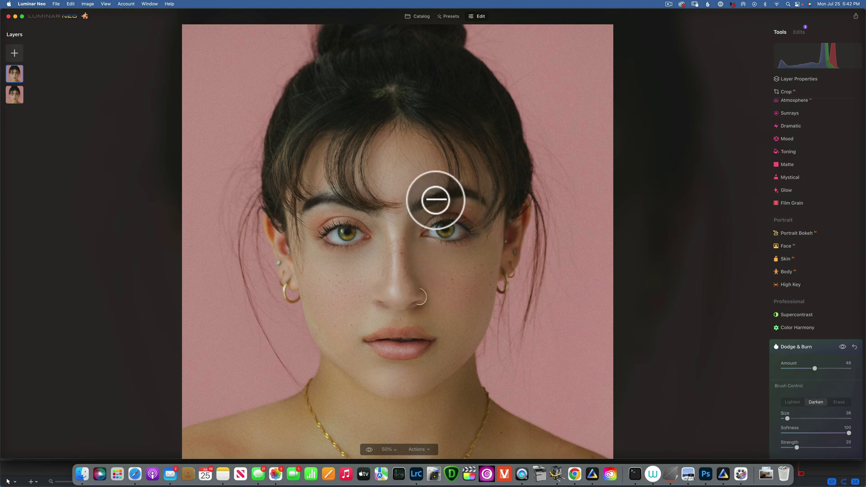
pyautogui.press('[')
pyautogui.press(']')
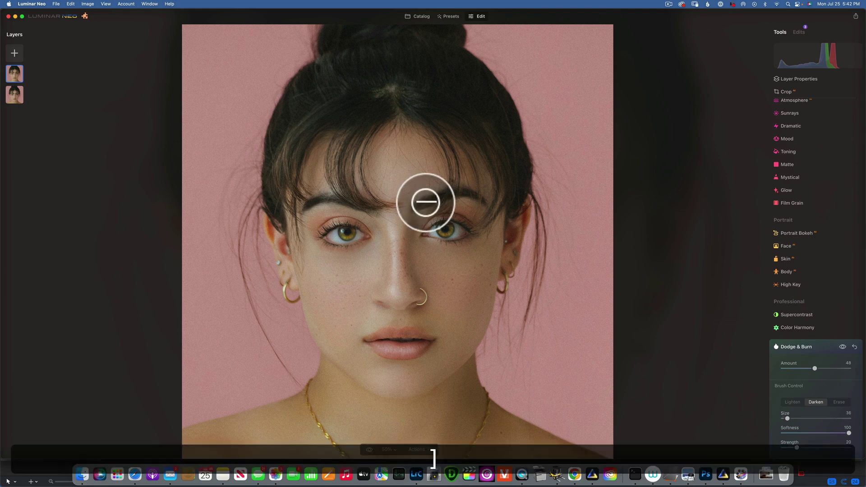
pyautogui.click(472, 199)
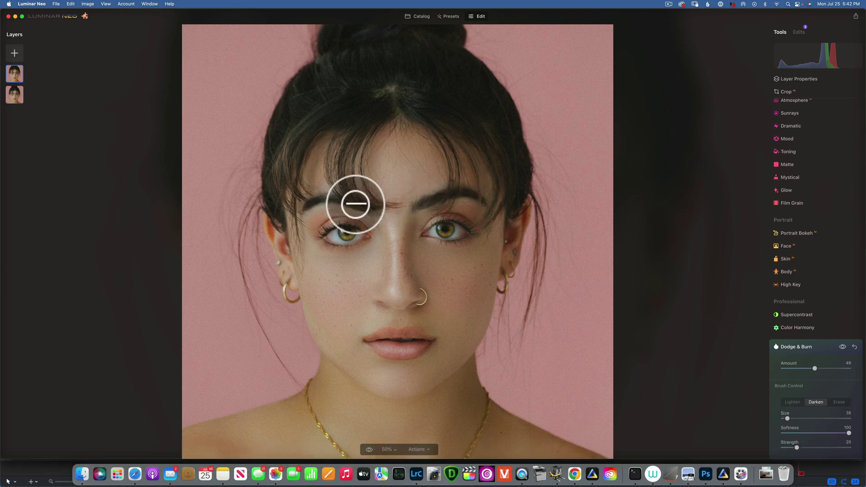
pyautogui.click(308, 202)
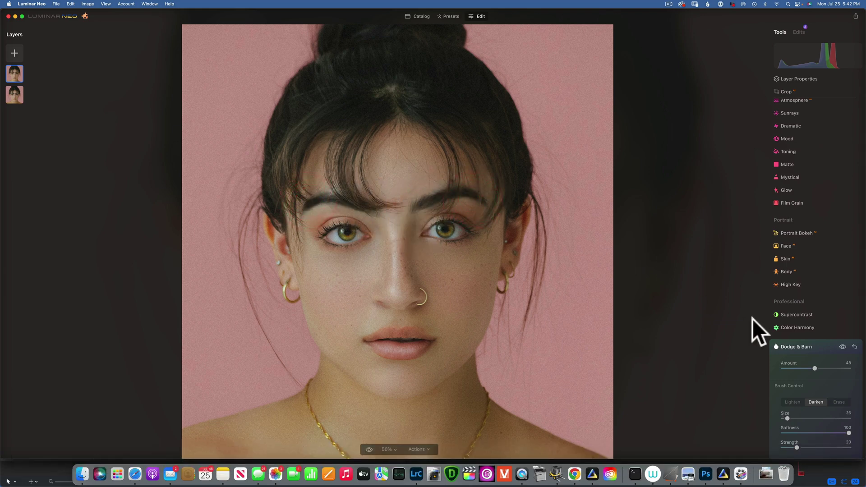
# In a fresh Dodge & Burn adjustment, darken the area beneath the lower lip at size 36 and soften it with the Erase brush at strength 60.
pyautogui.click(803, 346)
pyautogui.click(803, 449)
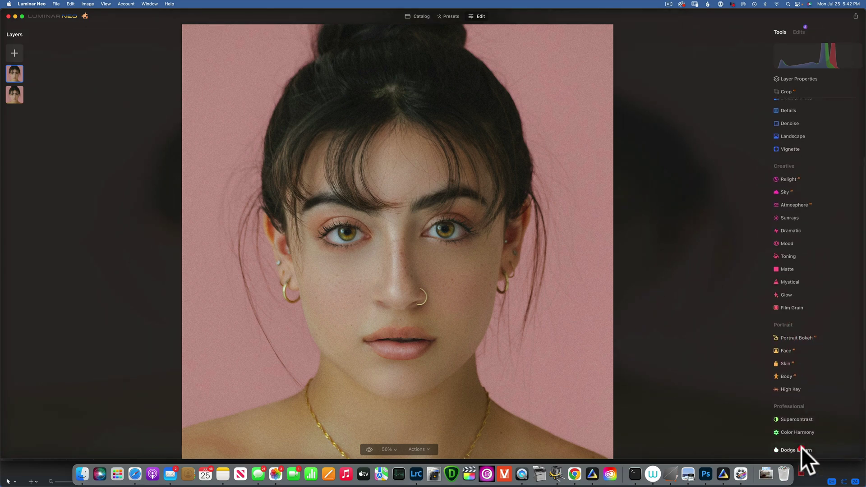
pyautogui.click(816, 402)
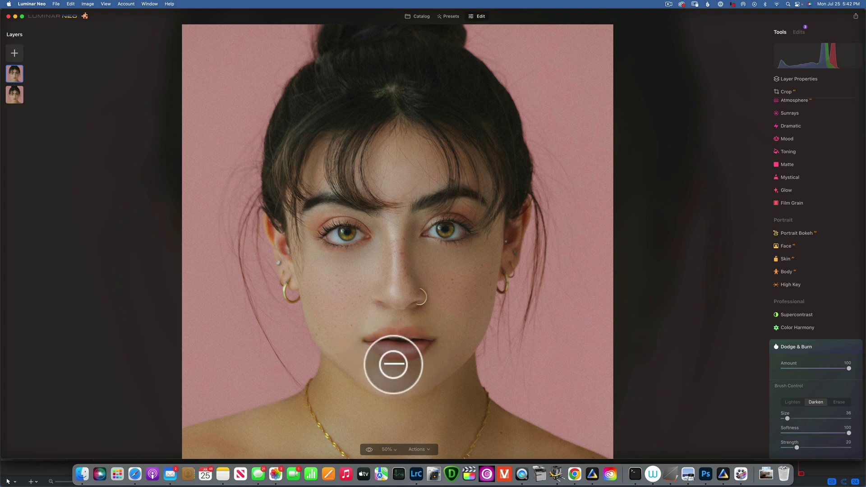
pyautogui.moveTo(393, 365)
pyautogui.mouseDown()
pyautogui.moveTo(409, 362)
pyautogui.moveTo(381, 371)
pyautogui.mouseUp()
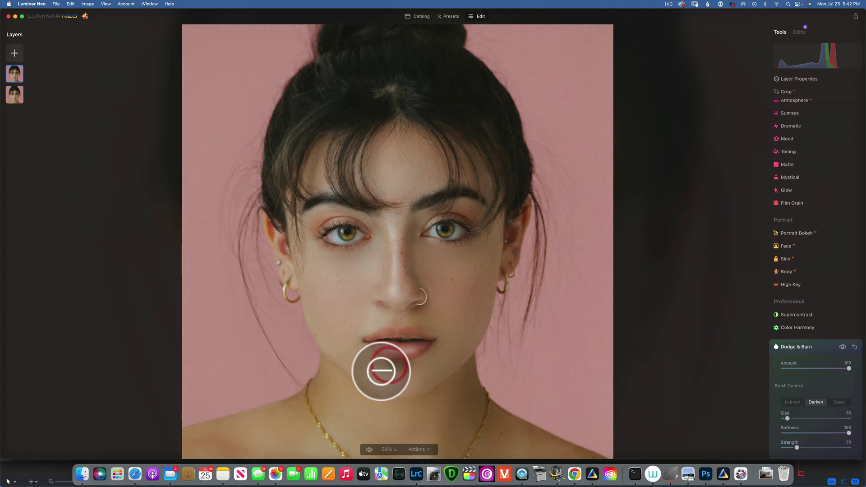
pyautogui.click(840, 402)
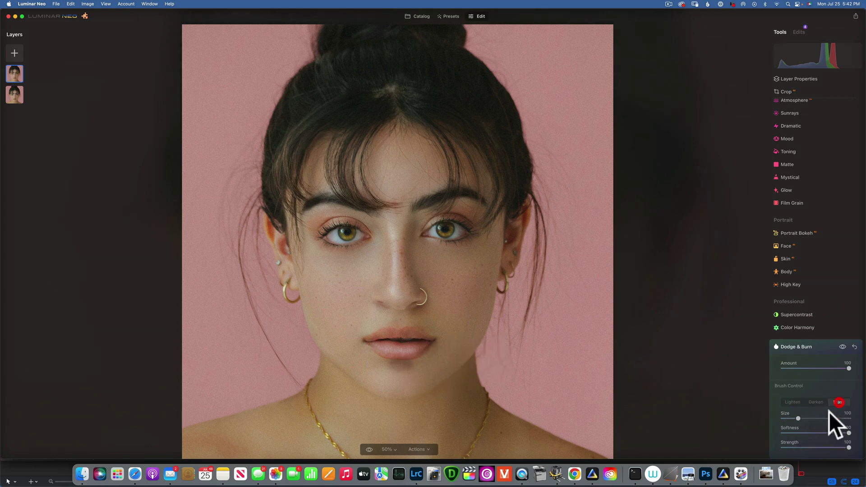
pyautogui.moveTo(848, 447); pyautogui.dragTo(823, 448)
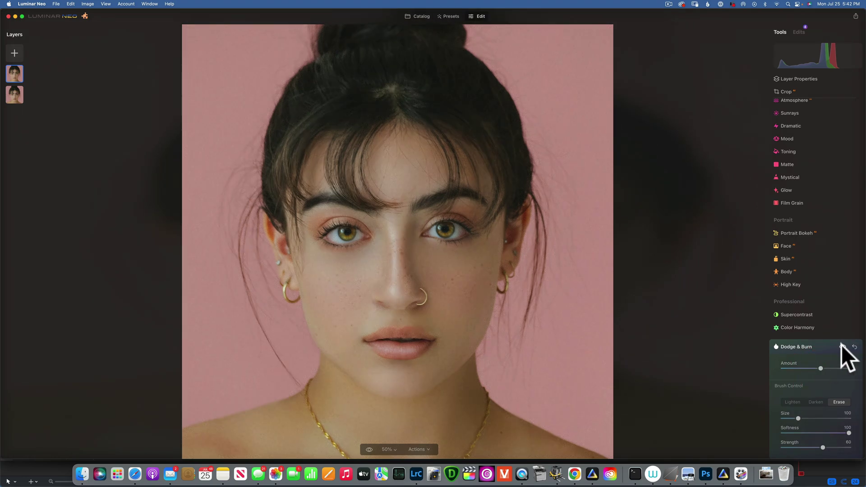
# In another fresh Dodge & Burn adjustment, darken both cheek hollows from the ears toward the mouth with brush size 158 and strength 20.
pyautogui.click(795, 346)
pyautogui.click(800, 447)
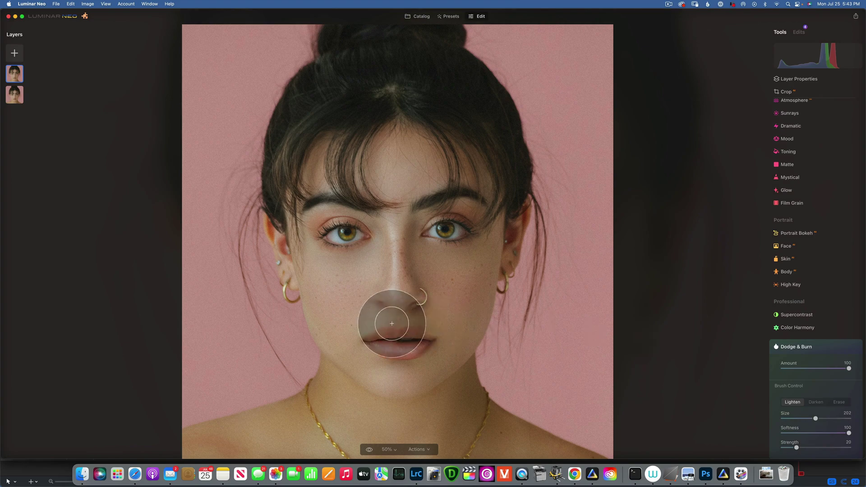
pyautogui.click(816, 402)
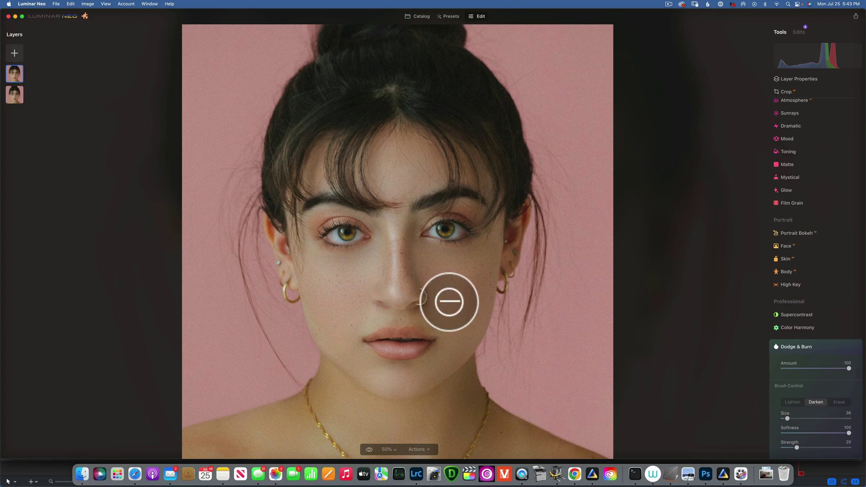
pyautogui.press(']')
pyautogui.press(']')
pyautogui.press(']')
pyautogui.press(']')
pyautogui.press(']')
pyautogui.press(']')
pyautogui.press(']')
pyautogui.press(']')
pyautogui.press(']')
pyautogui.press(']')
pyautogui.press(']')
pyautogui.press(']')
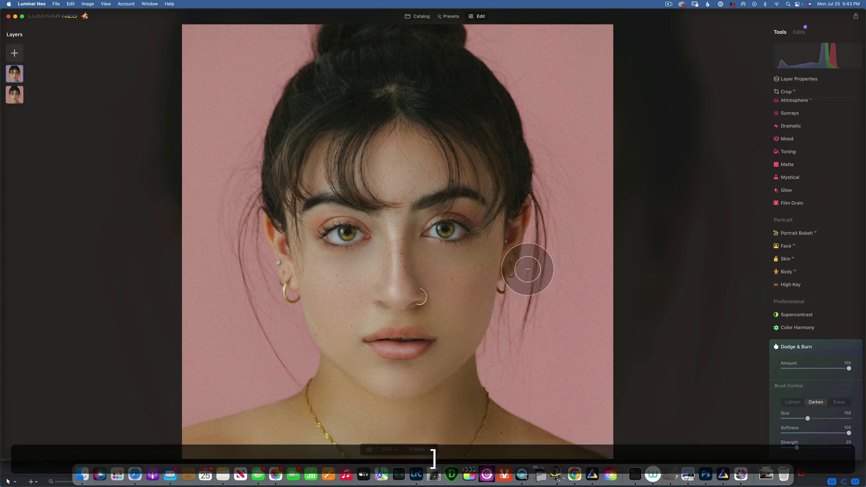
pyautogui.press('[')
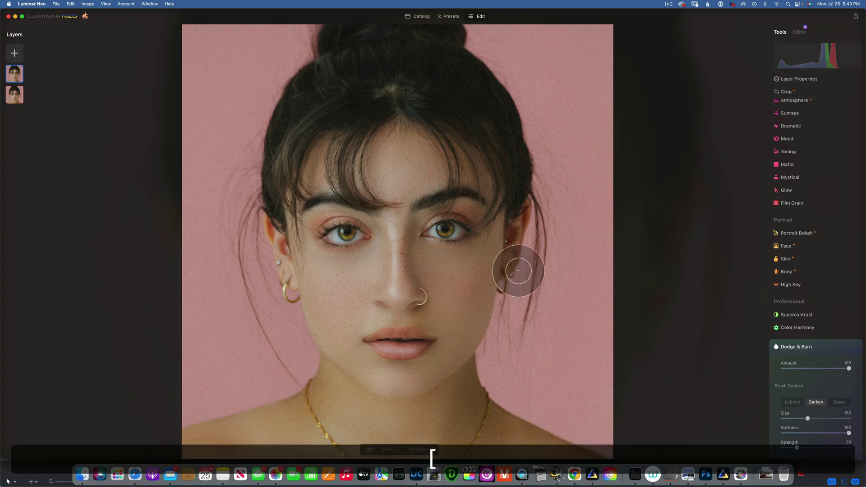
pyautogui.moveTo(518, 271); pyautogui.dragTo(452, 326)
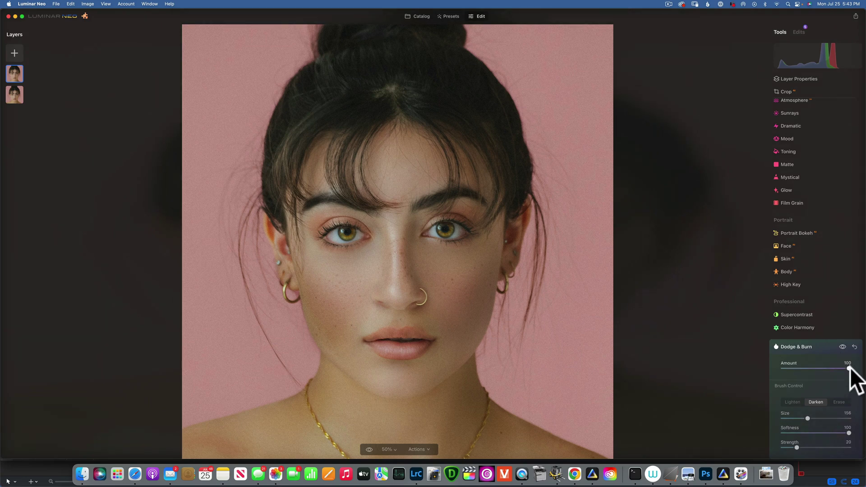
# Set the cheek shading's amount to 65 and soften it with the Erase brush at size 220 and strength 47.
pyautogui.click(825, 368)
pyautogui.click(838, 402)
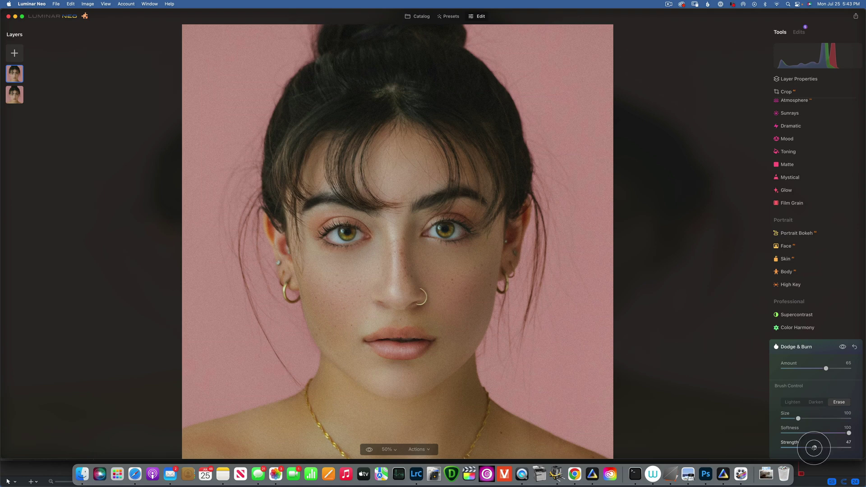
pyautogui.moveTo(822, 449); pyautogui.dragTo(815, 448)
pyautogui.press(']')
pyautogui.press(']')
pyautogui.press(']')
pyautogui.press(']')
pyautogui.press(']')
pyautogui.press(']')
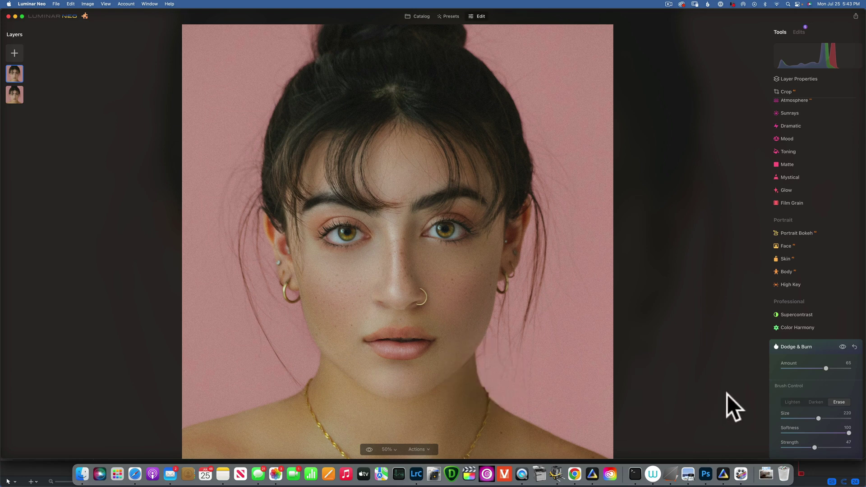
# Compare the portrait with and without the cheek shading.
pyautogui.click(842, 346)
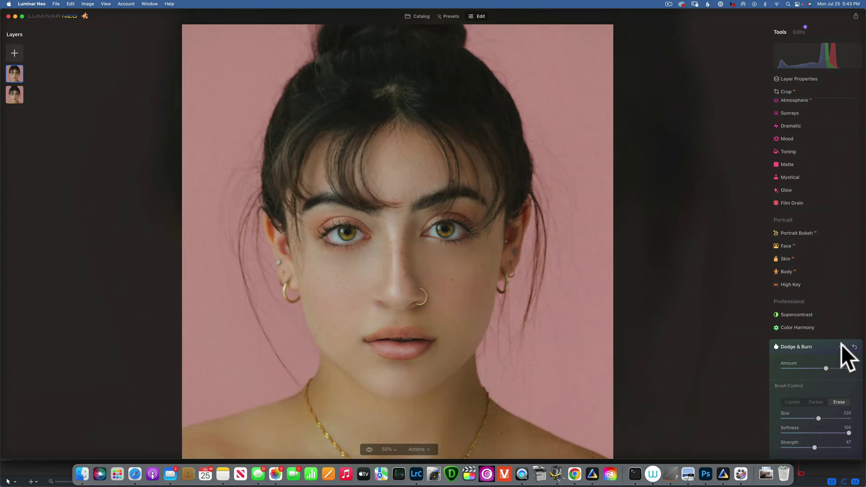
pyautogui.click(842, 346)
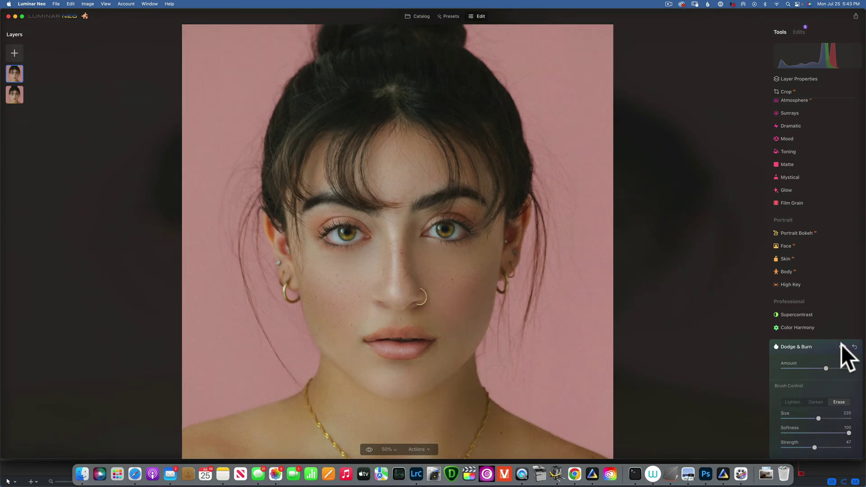
pyautogui.click(842, 346)
pyautogui.click(842, 346)
# In a fresh Dodge & Burn adjustment, lighten the centre of the forehead with brush size 202 and set the amount to 40.
pyautogui.click(802, 345)
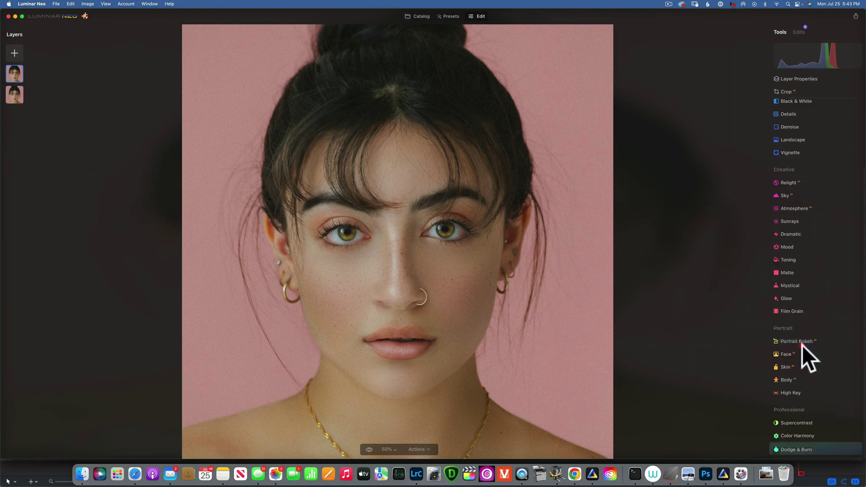
pyautogui.click(798, 447)
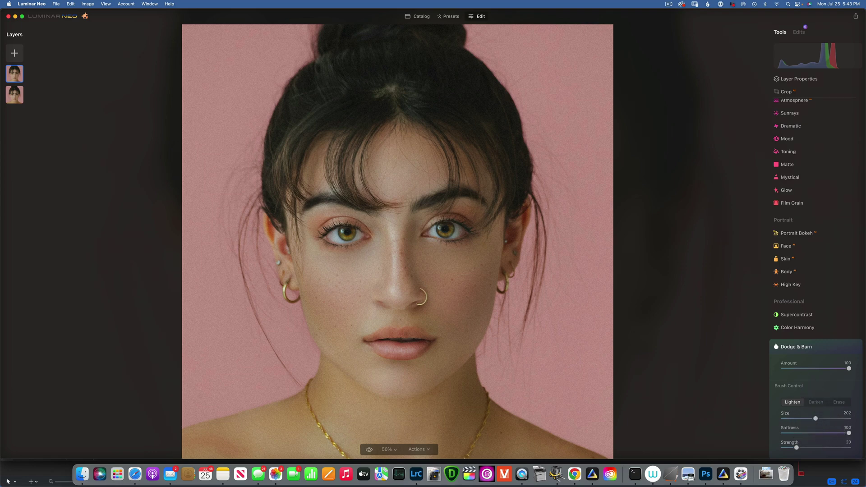
pyautogui.moveTo(387, 169); pyautogui.dragTo(408, 169)
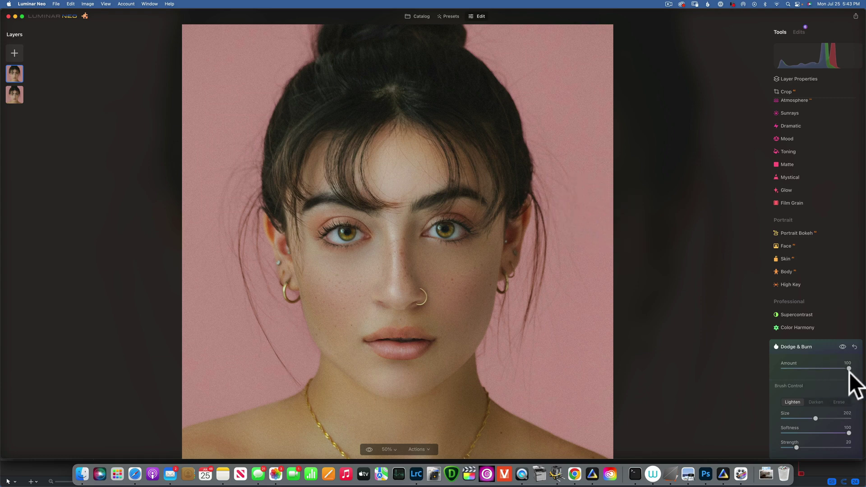
pyautogui.click(806, 368)
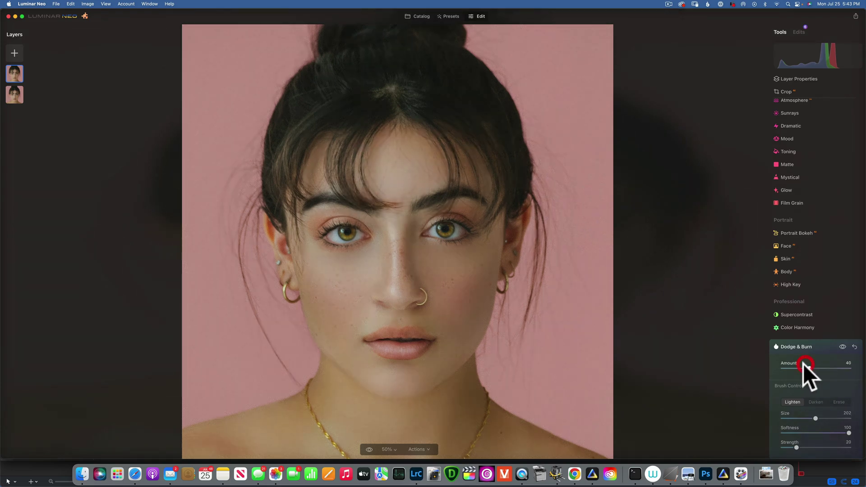
# In a fresh Dodge & Burn adjustment, lighten the bridge of the nose from between the brows to the tip with brush size 58 and strength 20.
pyautogui.click(794, 347)
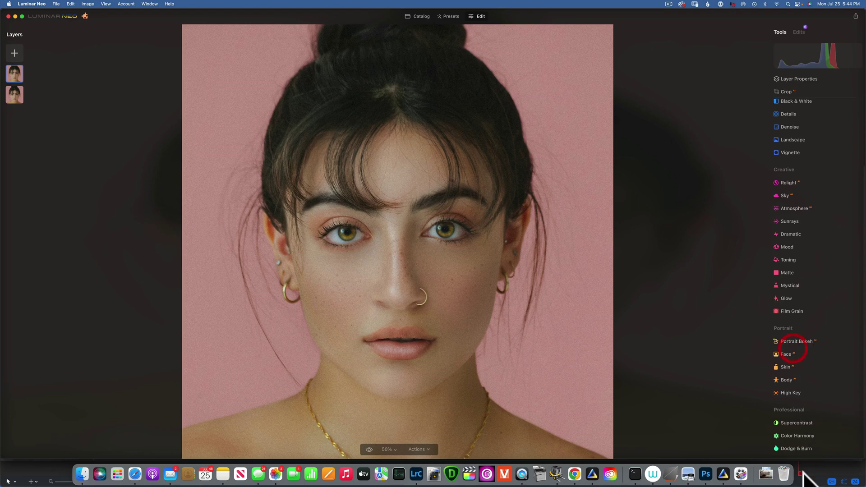
pyautogui.click(798, 447)
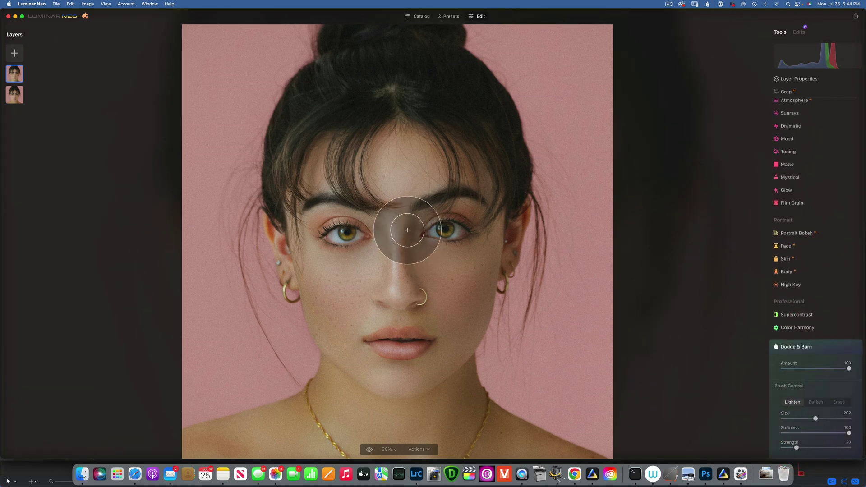
pyautogui.press('[')
pyautogui.press('[')
pyautogui.press('[')
pyautogui.press('[')
pyautogui.press('[')
pyautogui.press('[')
pyautogui.press('[')
pyautogui.press('[')
pyautogui.press('[')
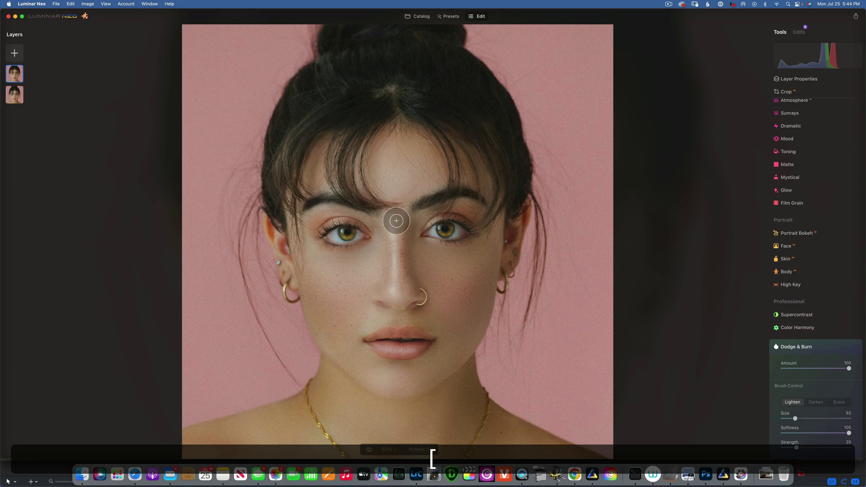
pyautogui.press(']')
pyautogui.press(']')
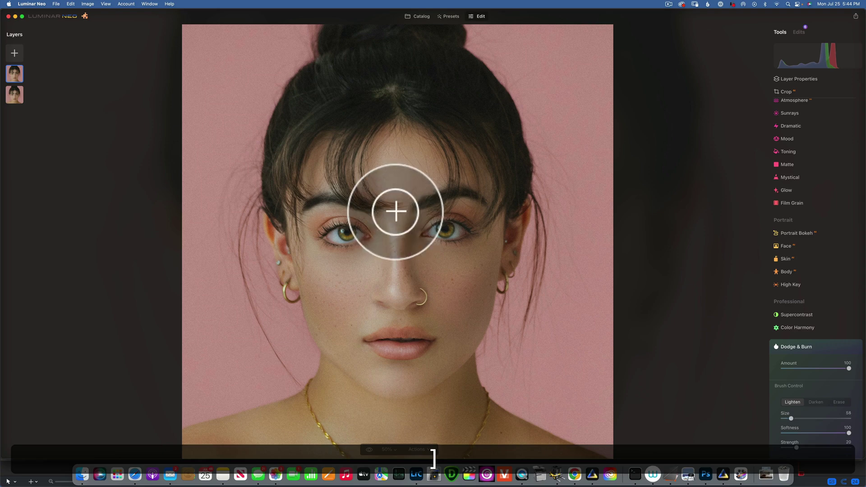
pyautogui.moveTo(396, 212); pyautogui.dragTo(402, 297)
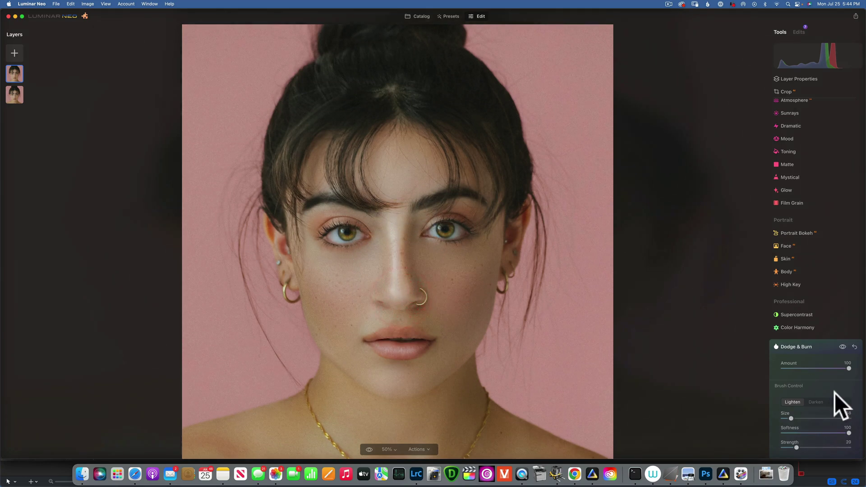
# Set the amount of the nose highlight to 44 and compare the portrait with and without it.
pyautogui.moveTo(850, 367)
pyautogui.mouseDown()
pyautogui.moveTo(770, 368)
pyautogui.moveTo(822, 373)
pyautogui.mouseUp()
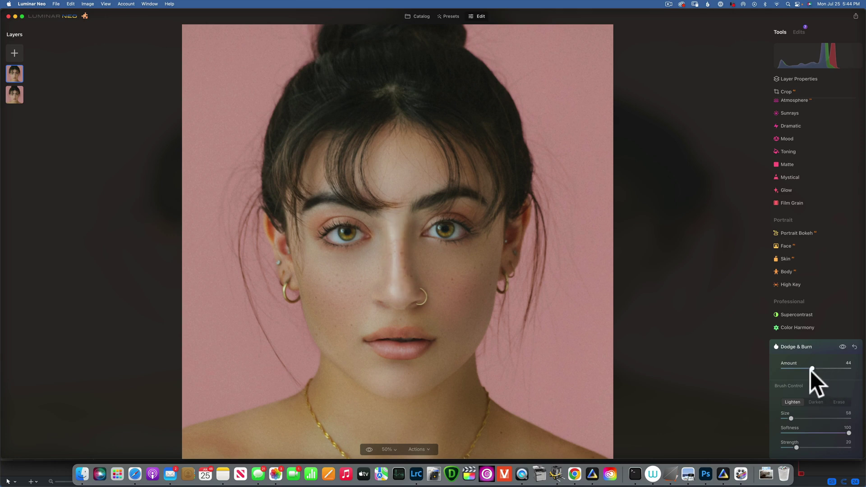
pyautogui.click(842, 346)
pyautogui.click(842, 347)
# In a fresh Dodge & Burn adjustment, lighten the brow bones above both eyes with brush size 34 and strength 20.
pyautogui.click(794, 348)
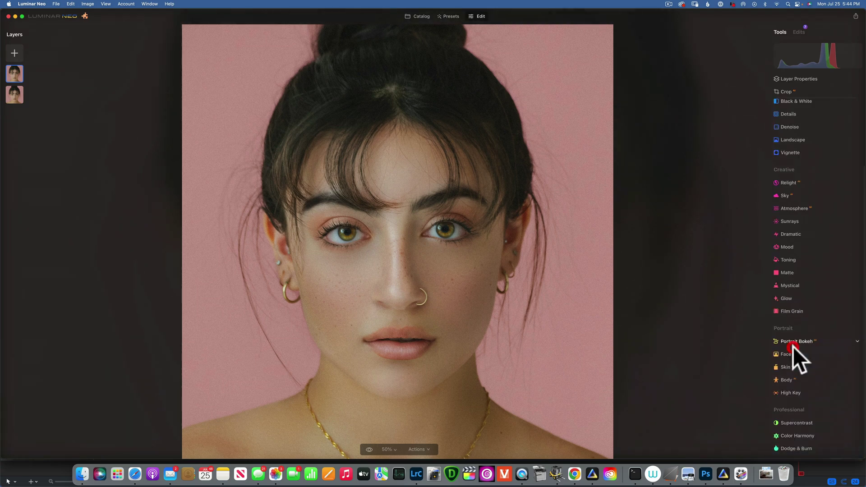
pyautogui.click(799, 447)
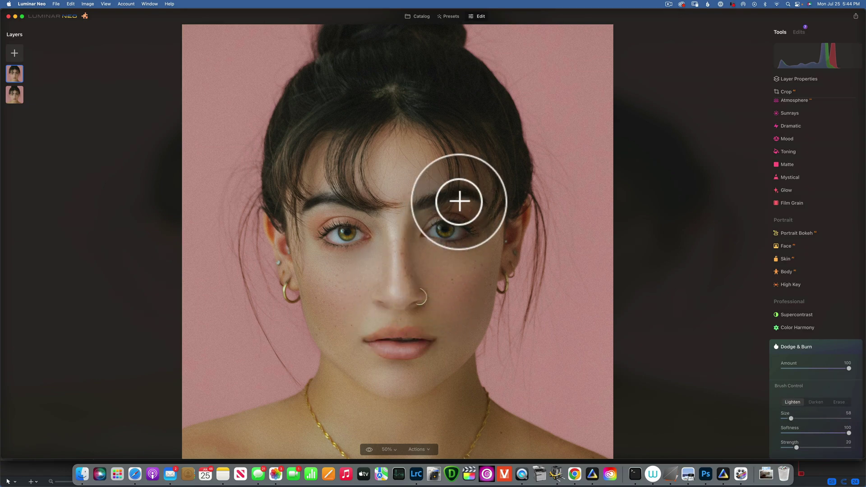
pyautogui.press('[')
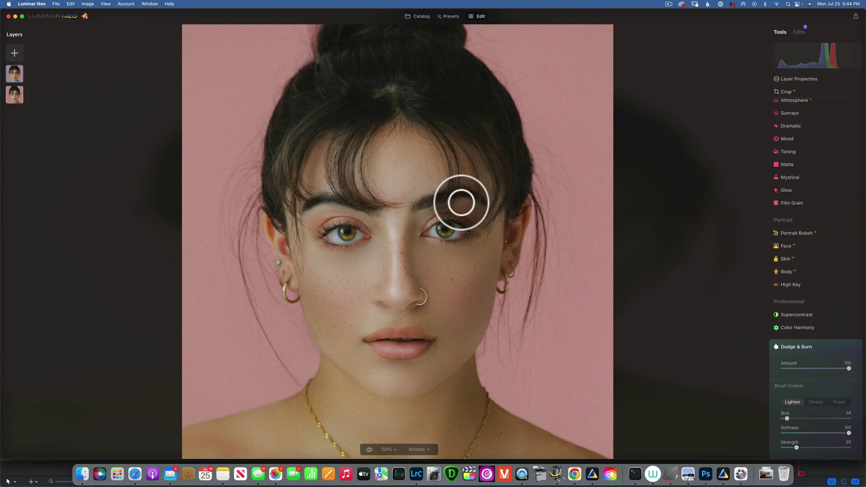
pyautogui.moveTo(461, 203); pyautogui.dragTo(476, 209)
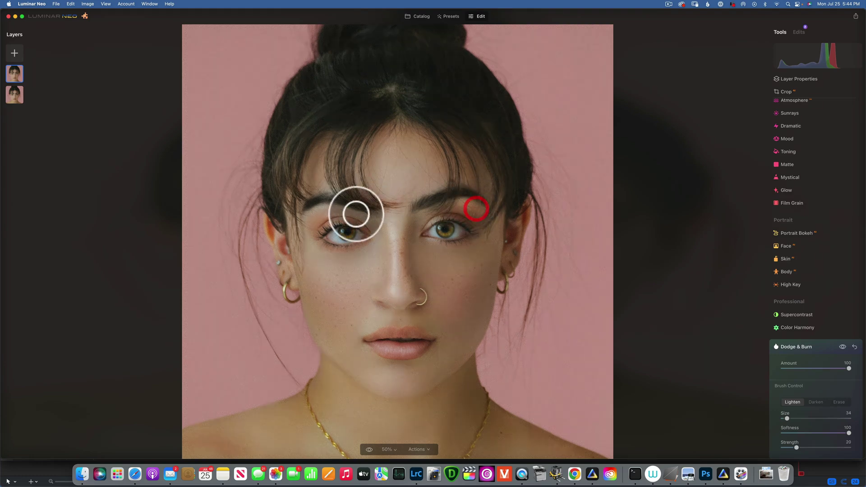
pyautogui.moveTo(356, 214)
pyautogui.mouseDown()
pyautogui.moveTo(332, 207)
pyautogui.moveTo(299, 216)
pyautogui.mouseUp()
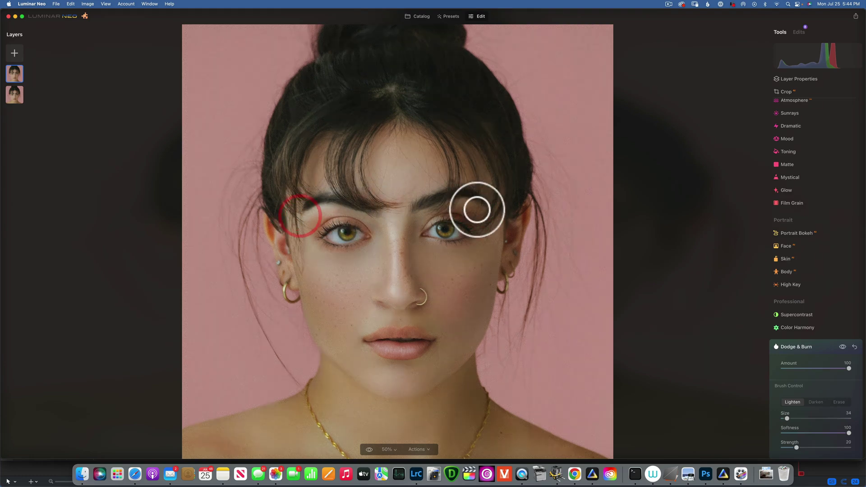
pyautogui.moveTo(483, 209)
pyautogui.mouseDown()
pyautogui.moveTo(501, 223)
pyautogui.moveTo(460, 201)
pyautogui.moveTo(497, 219)
pyautogui.mouseUp()
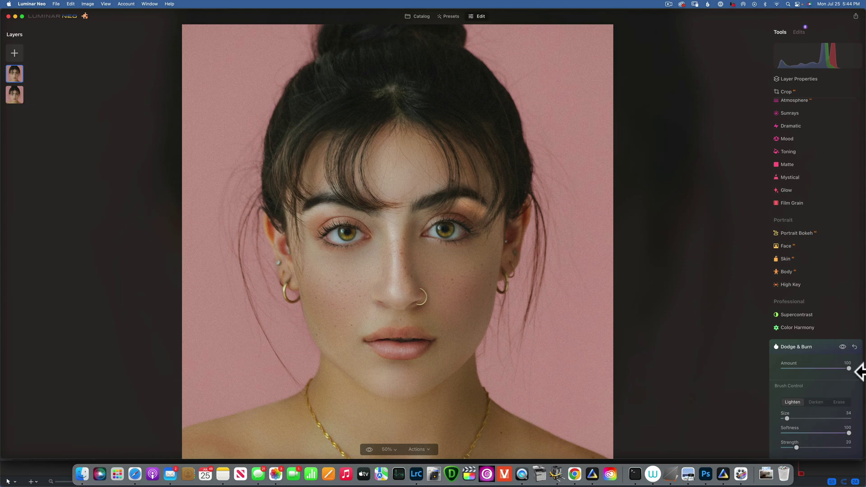
# Erase the excess lightening around both brows with brush size 220, raising the eraser strength to 100.
pyautogui.click(839, 402)
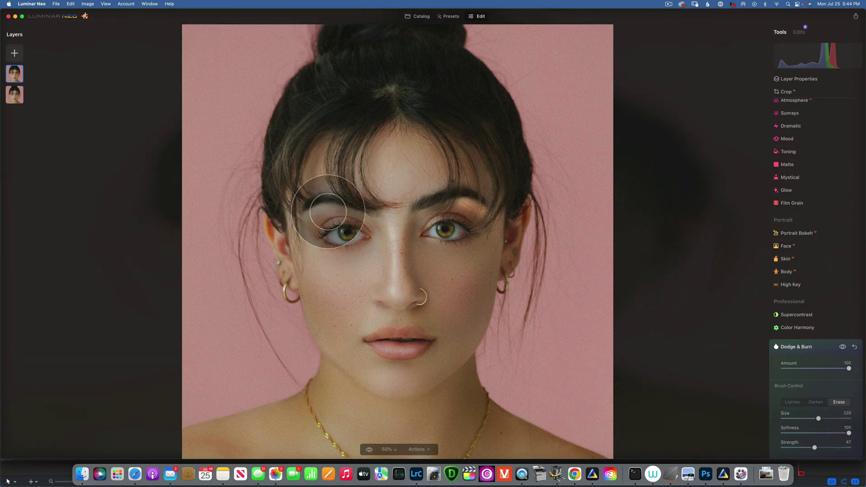
pyautogui.moveTo(430, 209)
pyautogui.mouseDown()
pyautogui.moveTo(477, 207)
pyautogui.moveTo(479, 201)
pyautogui.mouseUp()
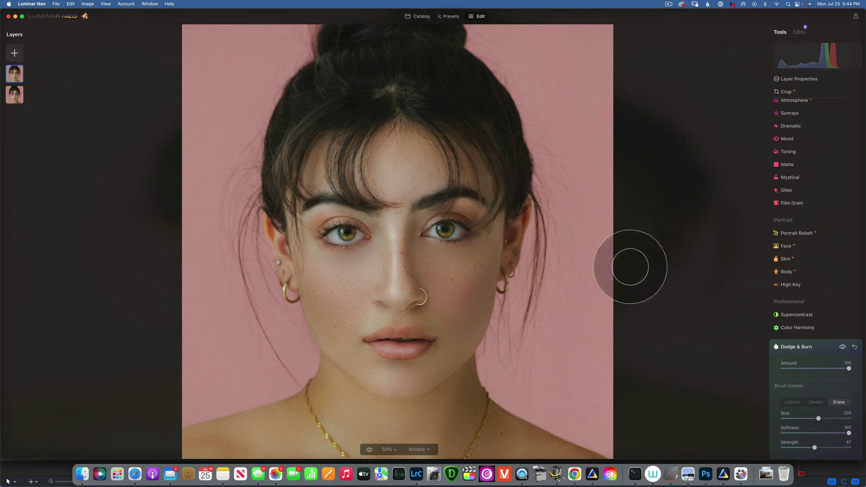
pyautogui.moveTo(815, 448); pyautogui.dragTo(850, 448)
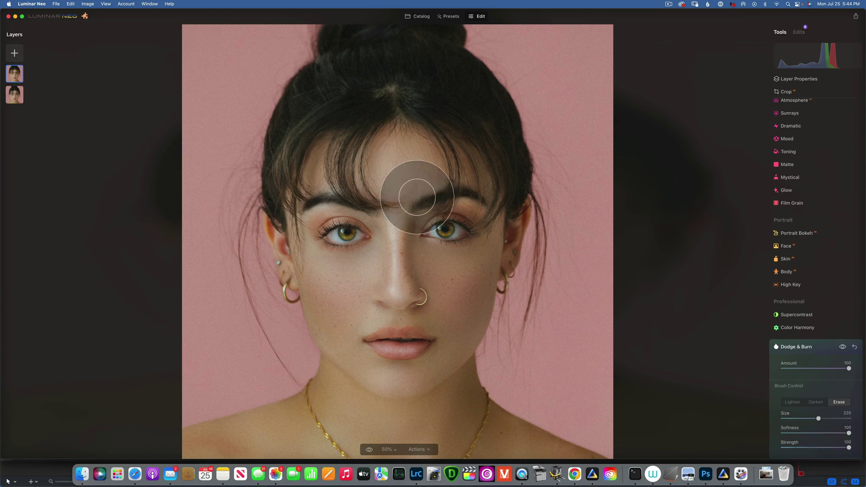
pyautogui.moveTo(325, 226)
pyautogui.mouseDown()
pyautogui.moveTo(305, 228)
pyautogui.moveTo(309, 203)
pyautogui.mouseUp()
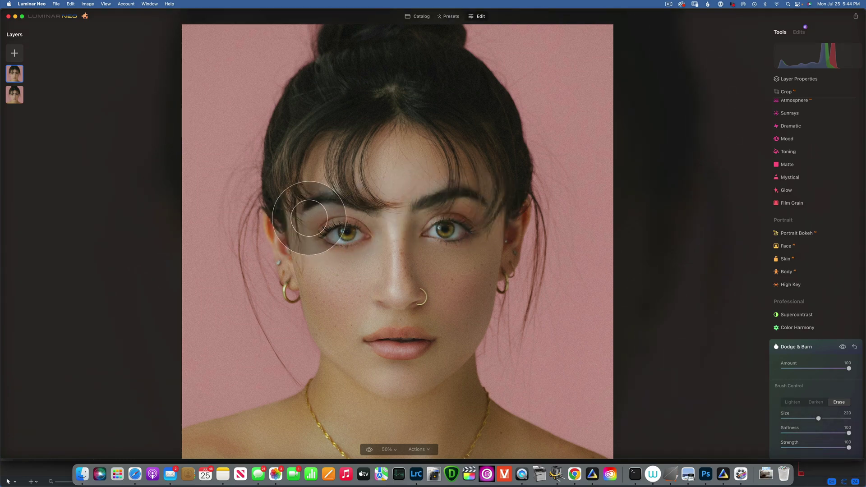
# Set the amount of the brow bone highlight to 43 and compare the portrait with and without it.
pyautogui.click(790, 402)
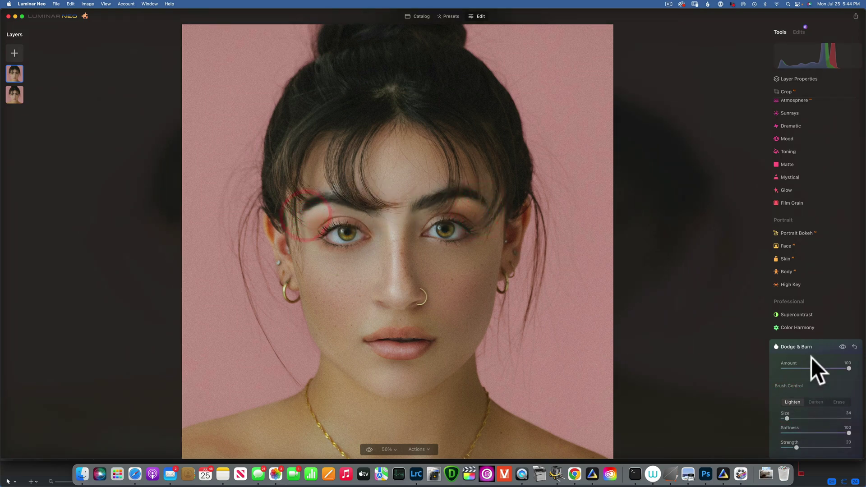
pyautogui.moveTo(848, 368); pyautogui.dragTo(803, 366)
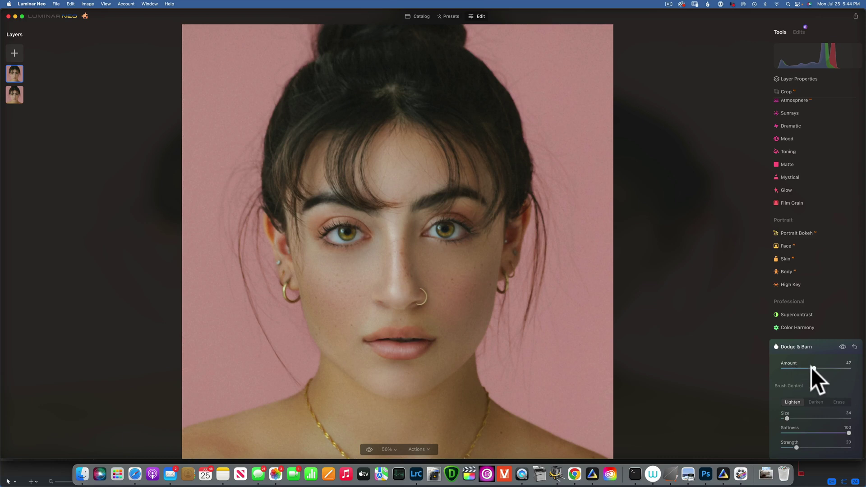
pyautogui.click(842, 346)
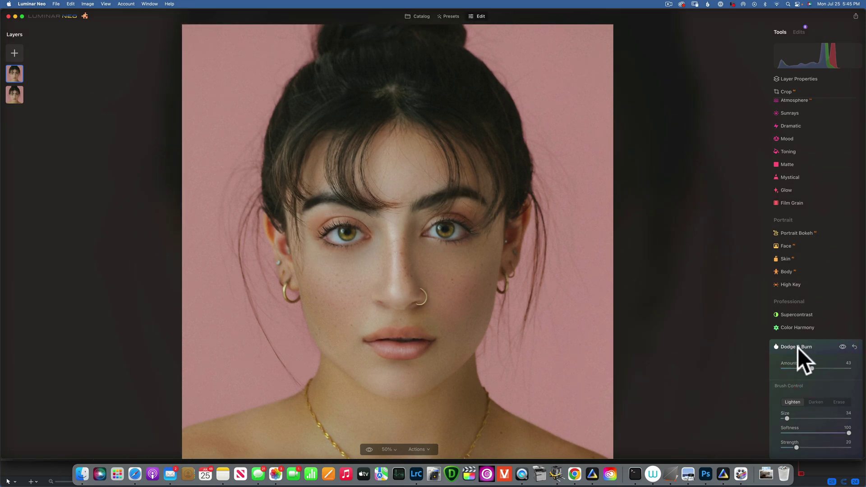
# In a fresh Dodge & Burn adjustment, reduce the eraser brush to size 76 and set the adjustment's amount to 36.
pyautogui.click(804, 450)
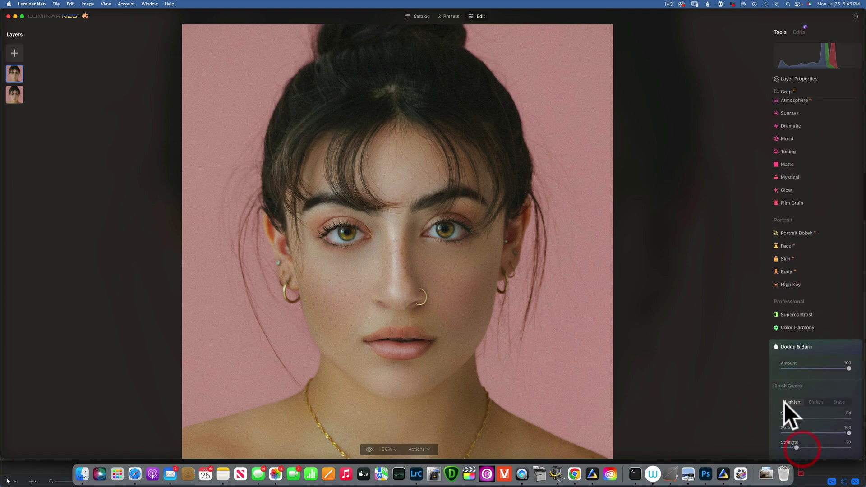
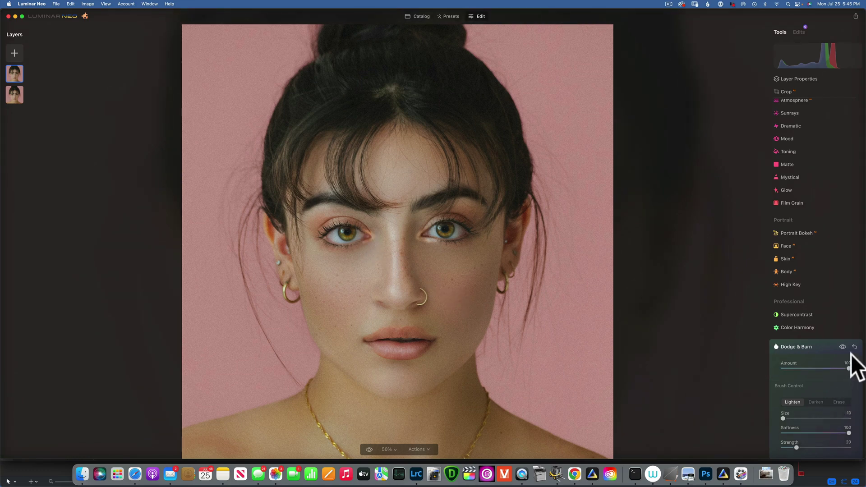
pyautogui.click(840, 402)
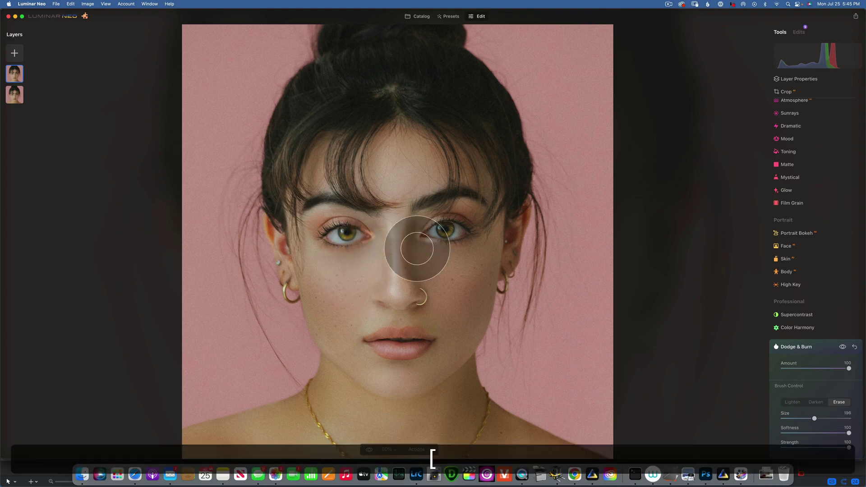
pyautogui.press('[')
pyautogui.press('[')
pyautogui.press('[')
pyautogui.press('[')
pyautogui.press('[')
pyautogui.press('[')
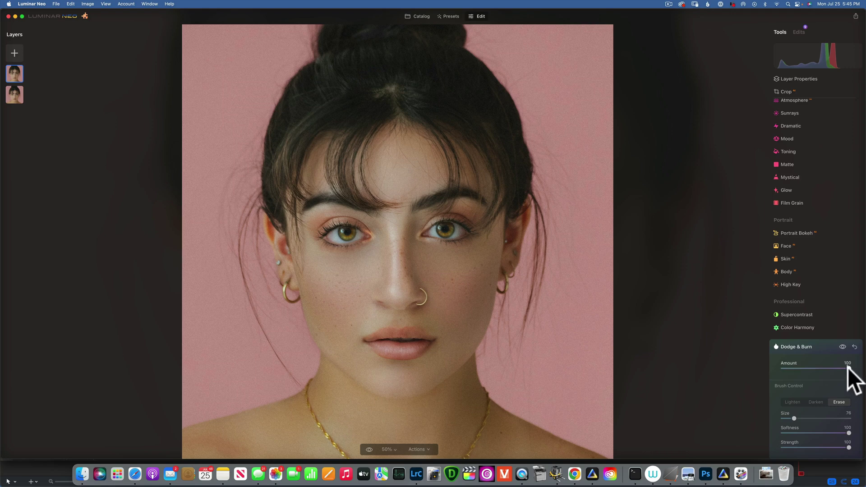
pyautogui.moveTo(848, 368); pyautogui.dragTo(797, 365)
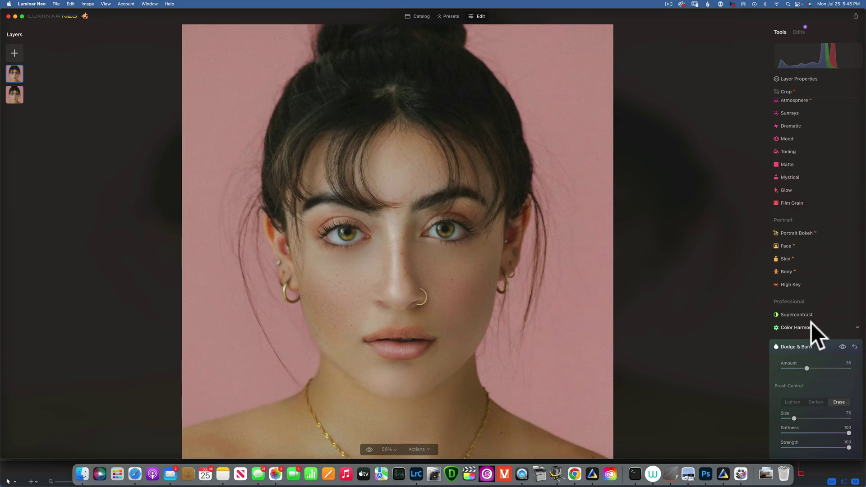
# In a fresh Dodge & Burn adjustment, lighten the lower lip with brush size 34 and strength 20 and set the amount to 30.
pyautogui.click(797, 346)
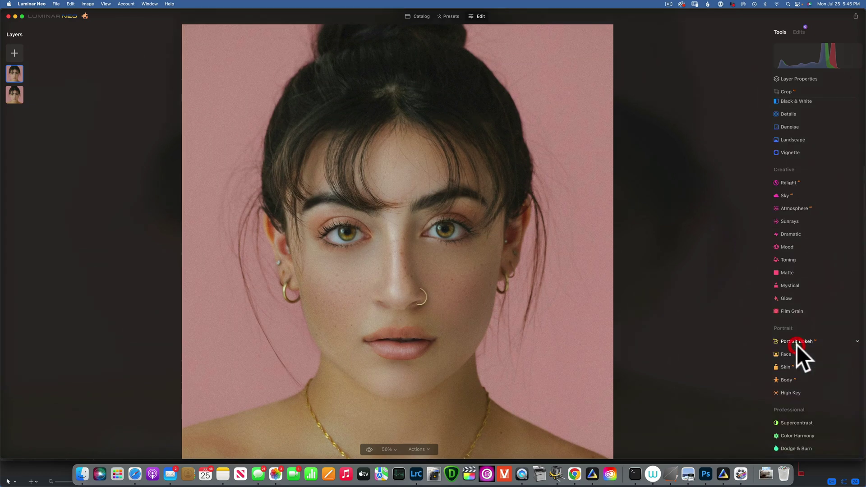
pyautogui.click(797, 449)
pyautogui.click(792, 402)
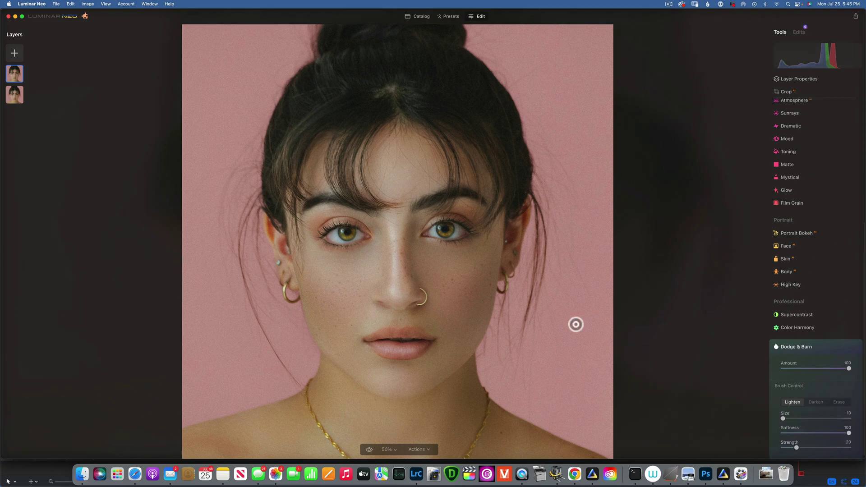
pyautogui.press(']')
pyautogui.press(']')
pyautogui.press(']')
pyautogui.press(']')
pyautogui.press(']')
pyautogui.press(']')
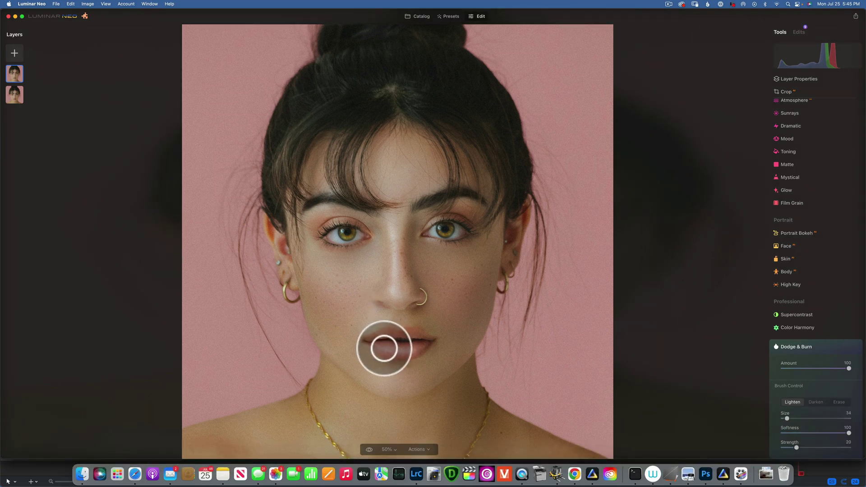
pyautogui.moveTo(384, 349); pyautogui.dragTo(428, 349)
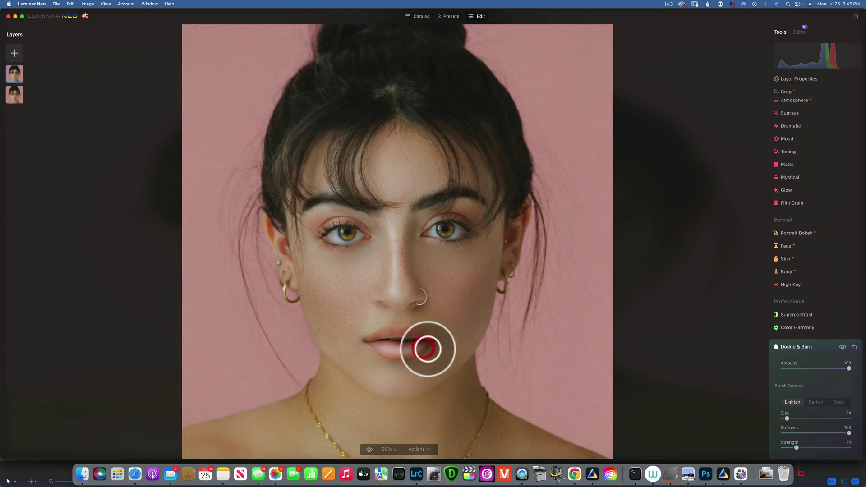
pyautogui.click(842, 347)
pyautogui.moveTo(845, 373); pyautogui.dragTo(800, 367)
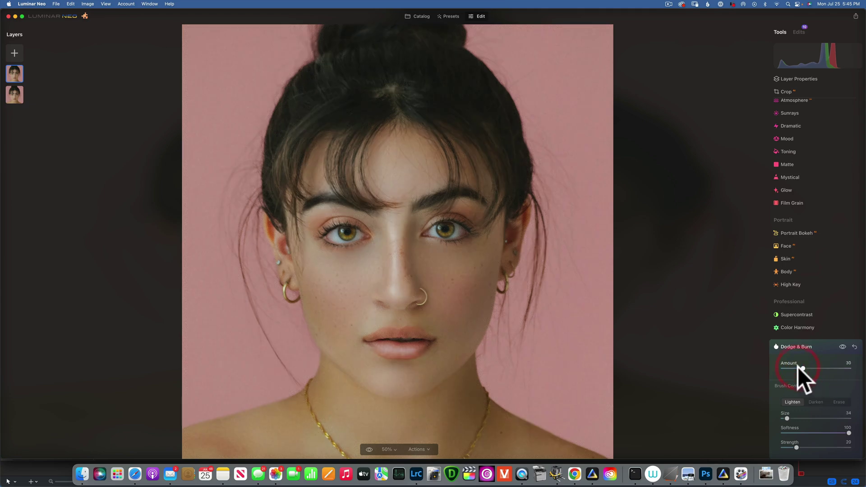
# In a fresh Dodge & Burn adjustment, lighten the upper edge of the upper lip with brush size 34 and set the amount to 53.
pyautogui.click(798, 347)
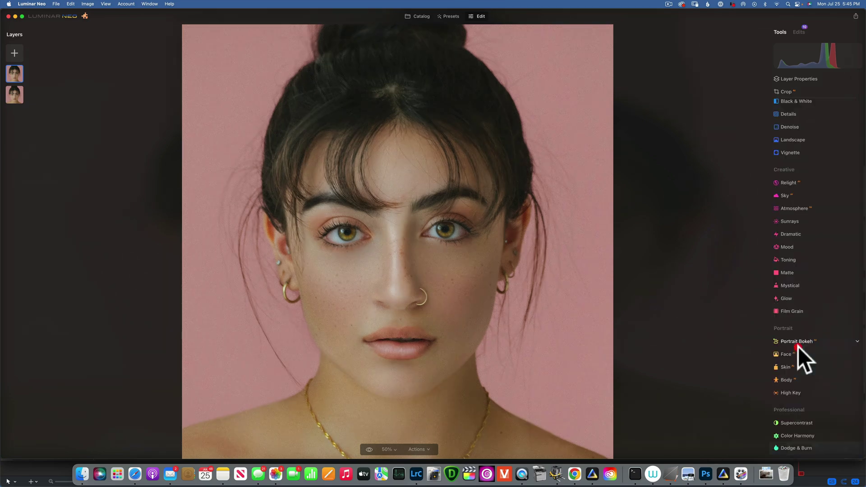
pyautogui.click(795, 448)
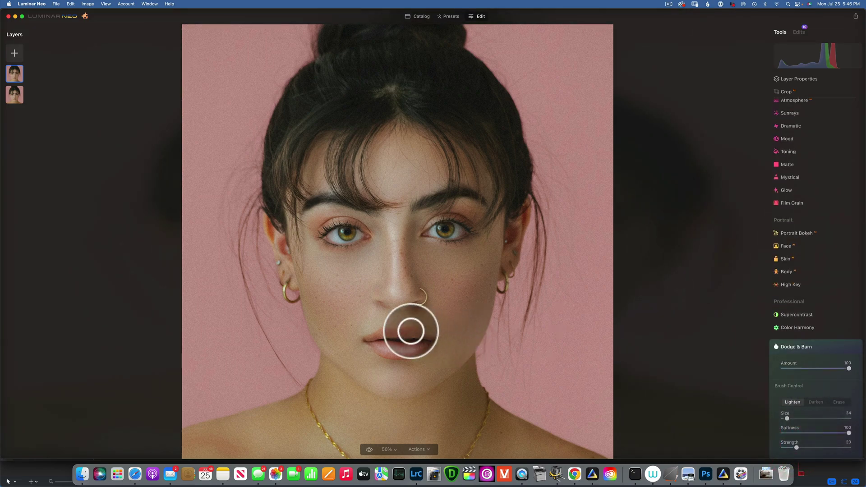
pyautogui.press('super+equal')
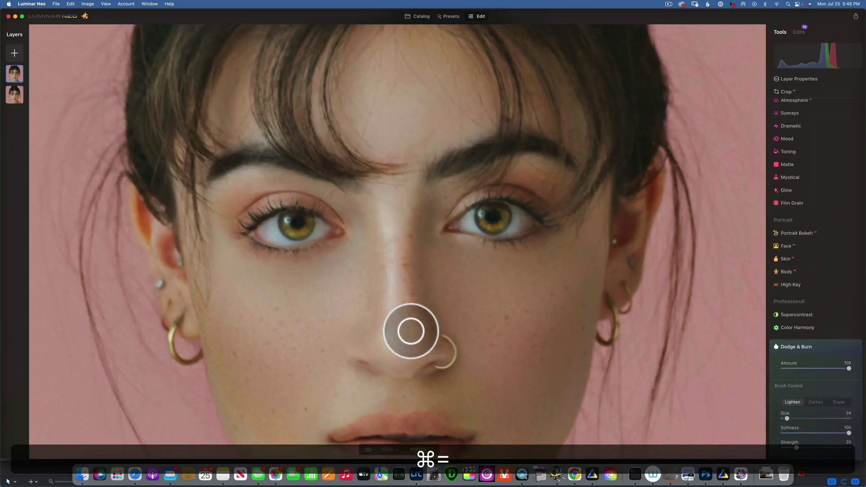
pyautogui.moveTo(426, 361)
pyautogui.mouseDown()
pyautogui.moveTo(424, 174)
pyautogui.moveTo(390, 210)
pyautogui.moveTo(384, 200)
pyautogui.moveTo(445, 208)
pyautogui.mouseUp()
pyautogui.moveTo(377, 206); pyautogui.dragTo(455, 218)
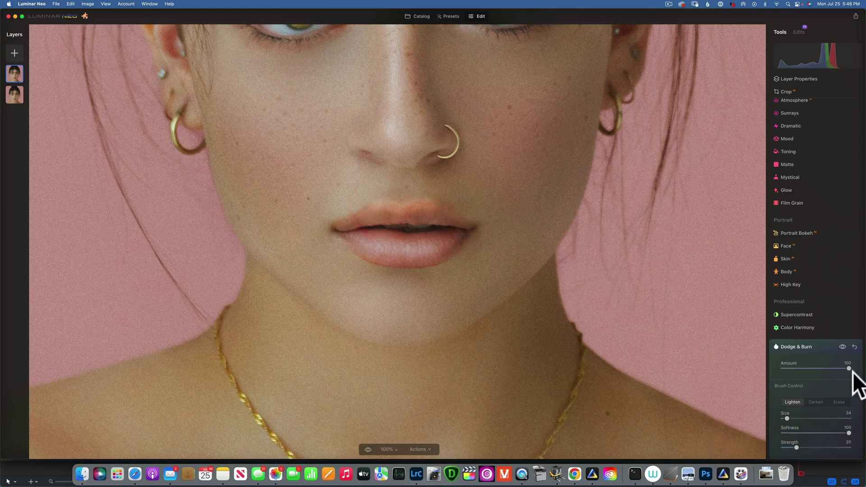
pyautogui.moveTo(849, 369); pyautogui.dragTo(813, 367)
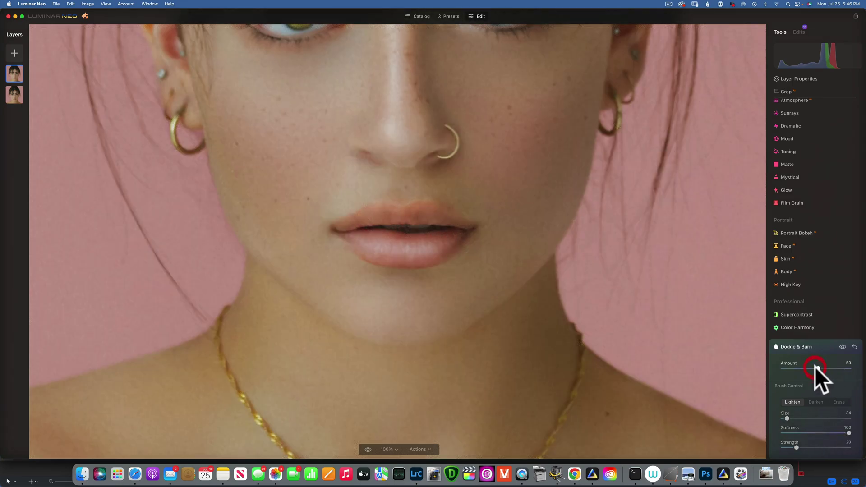
# Compare the whole portrait before and after the edits.
pyautogui.press('super+0')
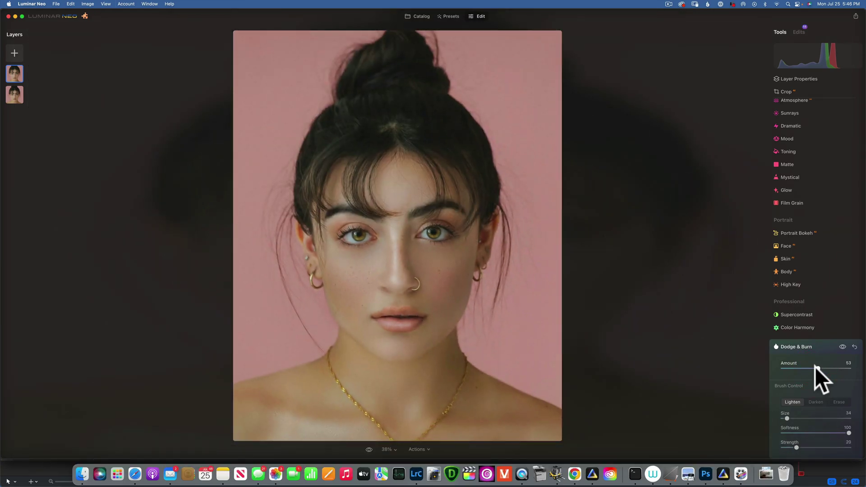
pyautogui.click(369, 449)
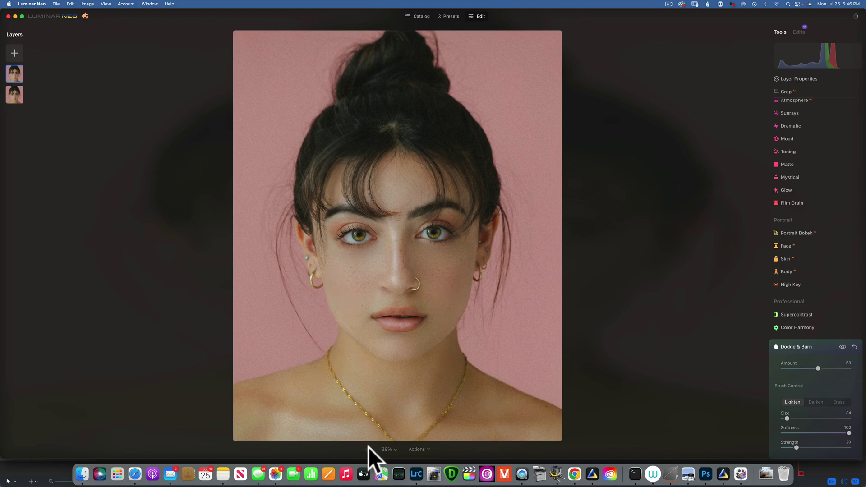
pyautogui.click(368, 449)
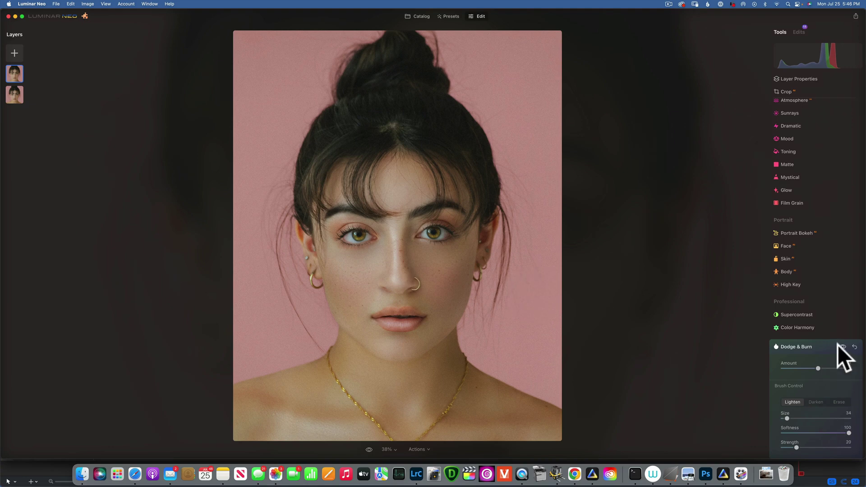
# In a fresh Dodge & Burn adjustment, lighten the cheek areas beneath both eyes with brush size 82 and strength 20.
pyautogui.click(805, 346)
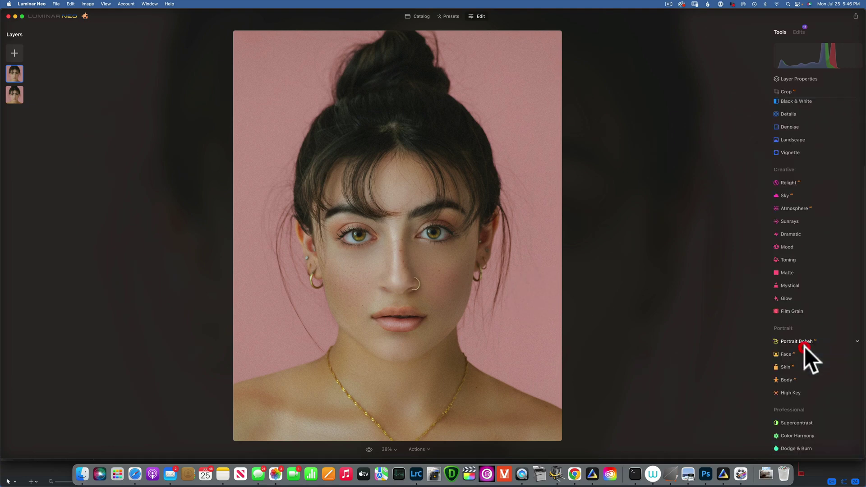
pyautogui.click(799, 447)
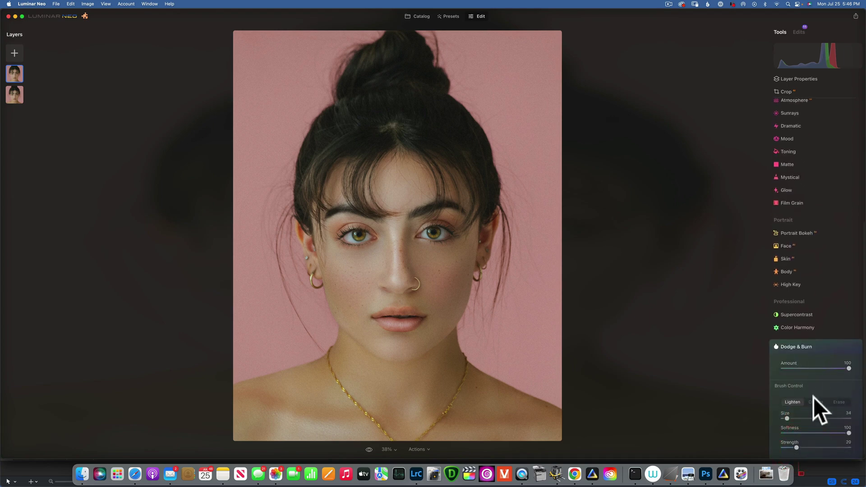
pyautogui.click(791, 401)
pyautogui.press(']')
pyautogui.press(']')
pyautogui.press(']')
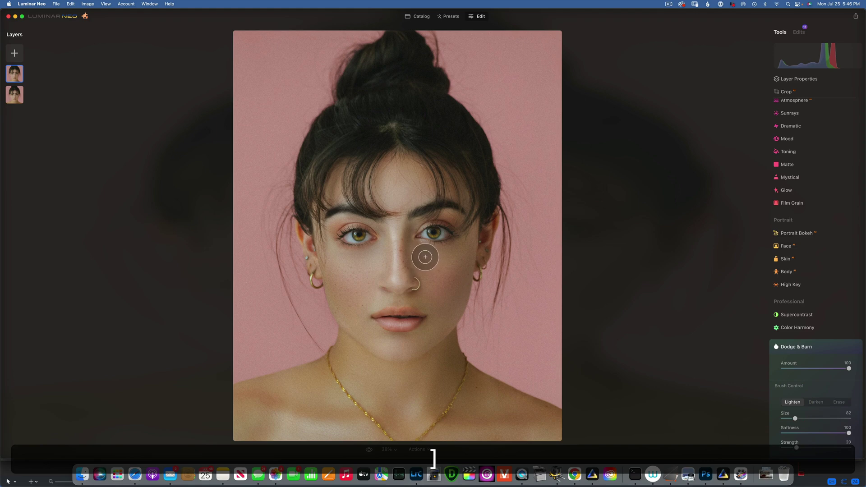
pyautogui.moveTo(425, 256)
pyautogui.mouseDown()
pyautogui.moveTo(428, 250)
pyautogui.moveTo(464, 253)
pyautogui.moveTo(426, 272)
pyautogui.mouseUp()
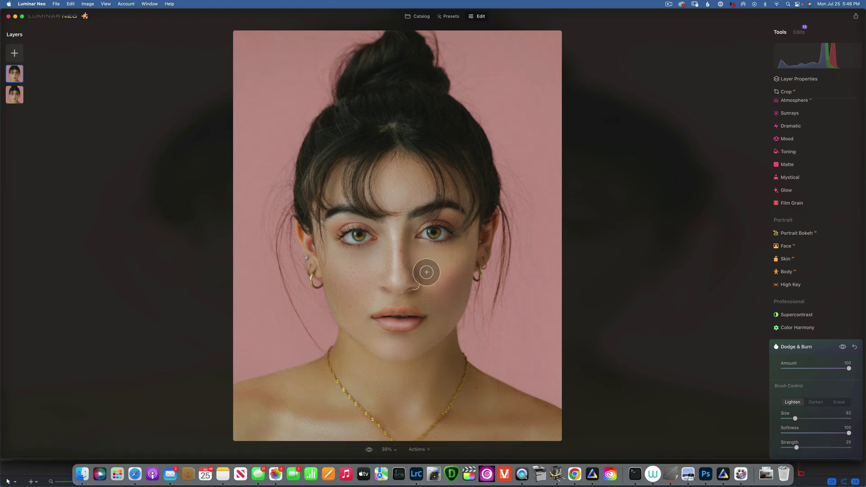
pyautogui.moveTo(339, 255)
pyautogui.mouseDown()
pyautogui.moveTo(370, 259)
pyautogui.moveTo(370, 283)
pyautogui.moveTo(340, 251)
pyautogui.mouseUp()
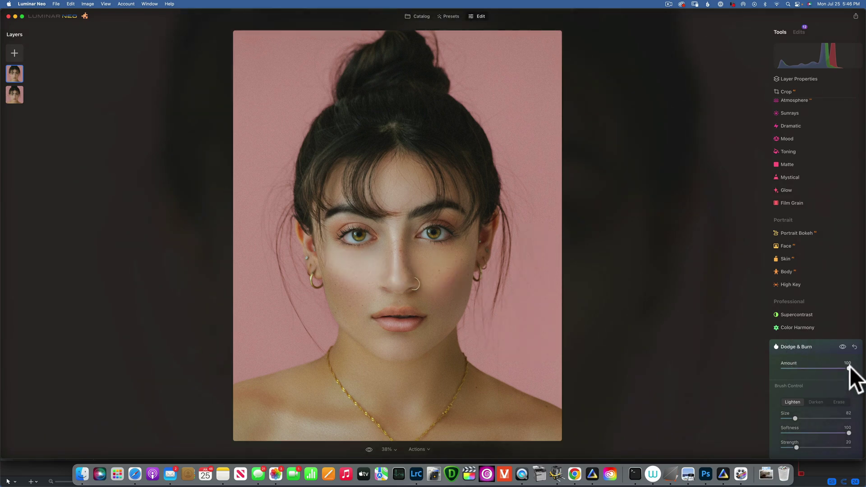
# Set the under-eye lightening amount to 44 and compare the portrait with and without this adjustment.
pyautogui.moveTo(849, 368); pyautogui.dragTo(815, 369)
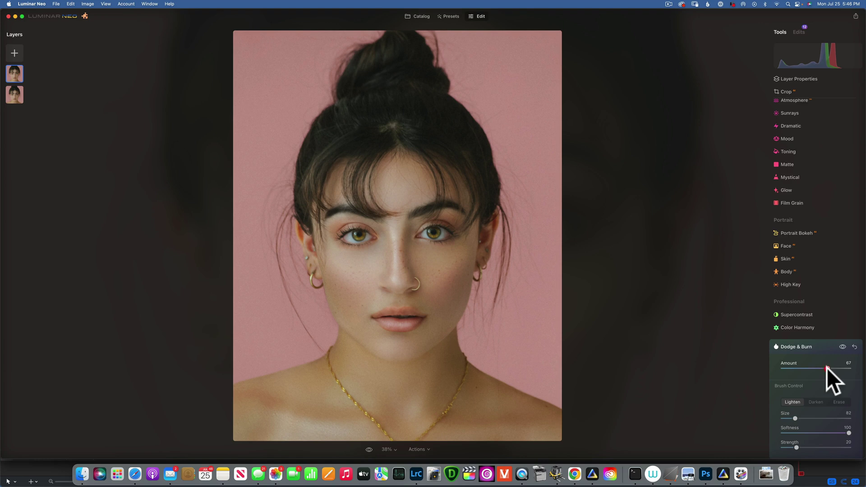
pyautogui.click(842, 346)
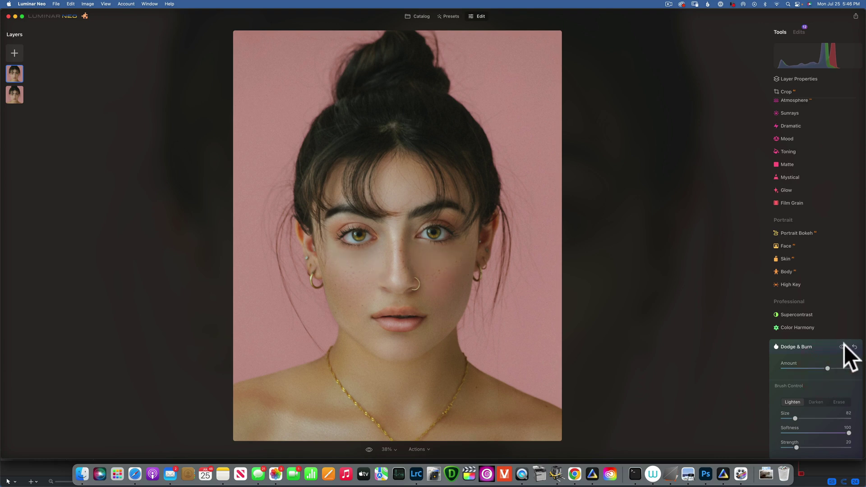
pyautogui.click(843, 346)
pyautogui.click(843, 346)
pyautogui.click(842, 346)
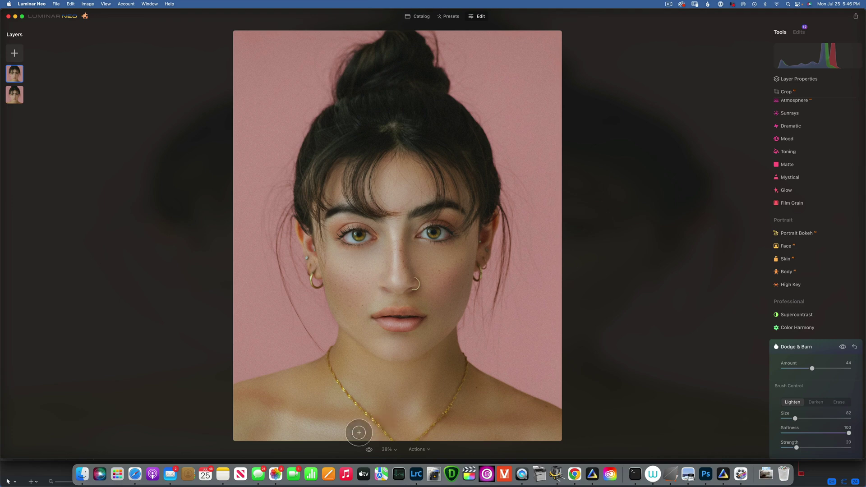
# Compare the whole portrait before and after the edits made so far.
pyautogui.click(369, 448)
pyautogui.click(369, 448)
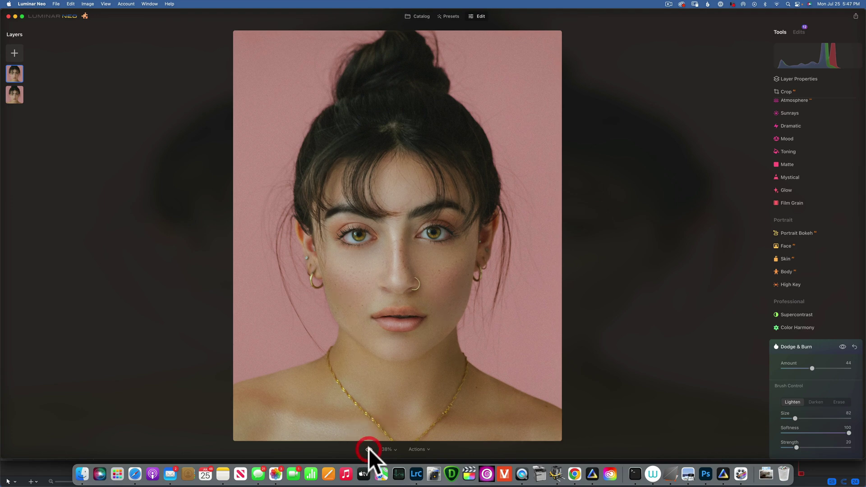
pyautogui.click(369, 448)
pyautogui.click(369, 449)
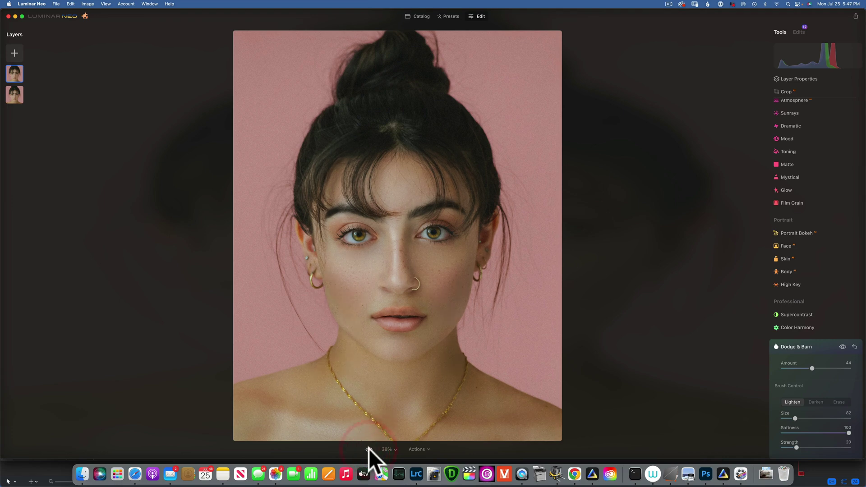
# In a fresh Dodge & Burn adjustment, lighten strands of the crown and bangs with brush size 34, erasing excess with size 76.
pyautogui.click(797, 346)
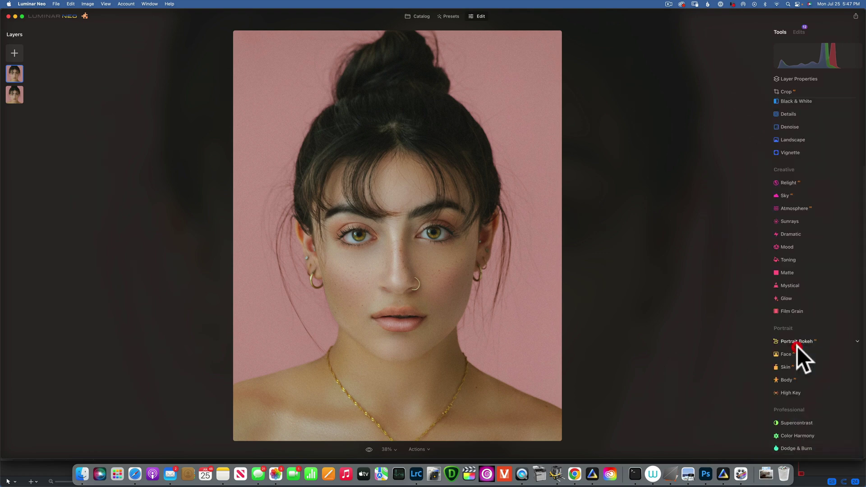
pyautogui.click(798, 449)
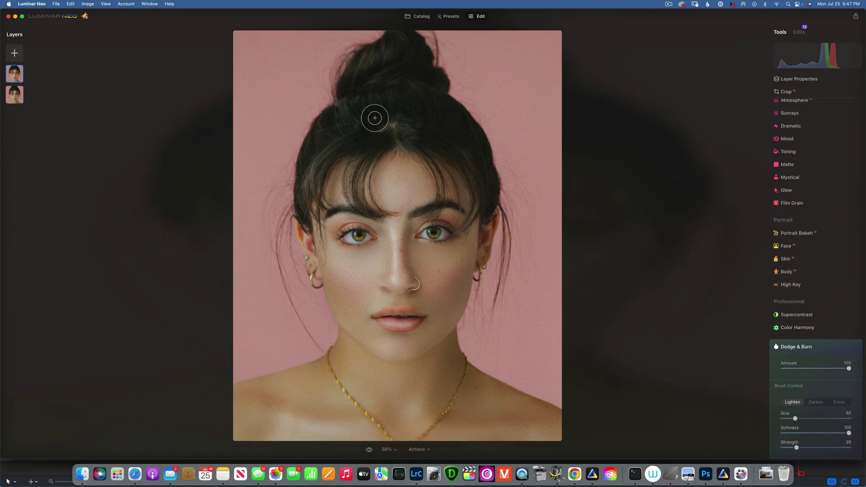
pyautogui.press('[')
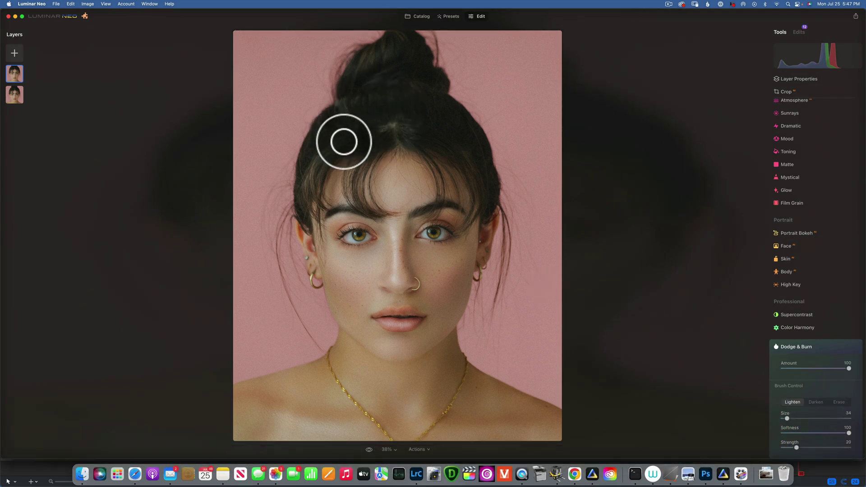
pyautogui.moveTo(350, 136)
pyautogui.mouseDown()
pyautogui.moveTo(311, 173)
pyautogui.moveTo(313, 200)
pyautogui.moveTo(302, 187)
pyautogui.moveTo(308, 207)
pyautogui.moveTo(332, 163)
pyautogui.moveTo(375, 157)
pyautogui.moveTo(369, 152)
pyautogui.moveTo(352, 180)
pyautogui.mouseUp()
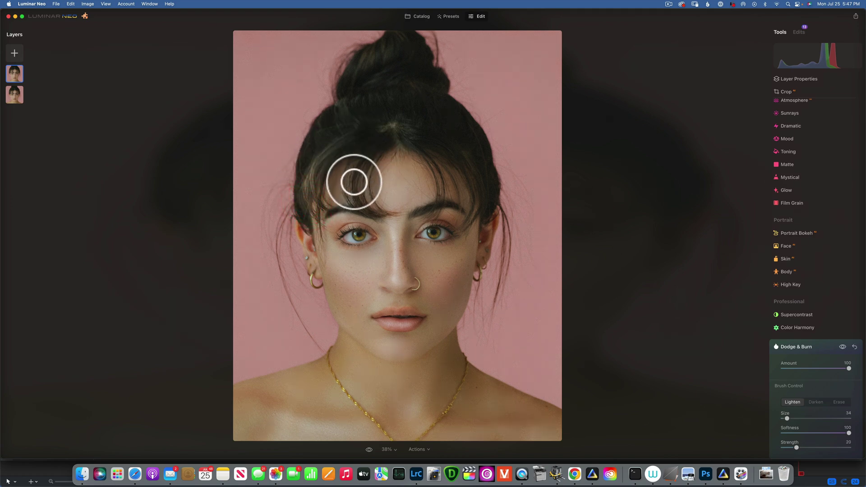
pyautogui.moveTo(394, 117)
pyautogui.mouseDown()
pyautogui.moveTo(356, 119)
pyautogui.moveTo(346, 109)
pyautogui.moveTo(353, 93)
pyautogui.moveTo(361, 103)
pyautogui.moveTo(384, 95)
pyautogui.moveTo(374, 106)
pyautogui.moveTo(381, 50)
pyautogui.moveTo(367, 54)
pyautogui.moveTo(364, 66)
pyautogui.moveTo(386, 43)
pyautogui.moveTo(388, 72)
pyautogui.moveTo(400, 33)
pyautogui.moveTo(426, 74)
pyautogui.moveTo(414, 97)
pyautogui.moveTo(409, 84)
pyautogui.moveTo(443, 116)
pyautogui.moveTo(380, 74)
pyautogui.moveTo(418, 51)
pyautogui.moveTo(406, 89)
pyautogui.moveTo(441, 135)
pyautogui.moveTo(424, 128)
pyautogui.moveTo(484, 171)
pyautogui.moveTo(460, 182)
pyautogui.moveTo(417, 129)
pyautogui.mouseUp()
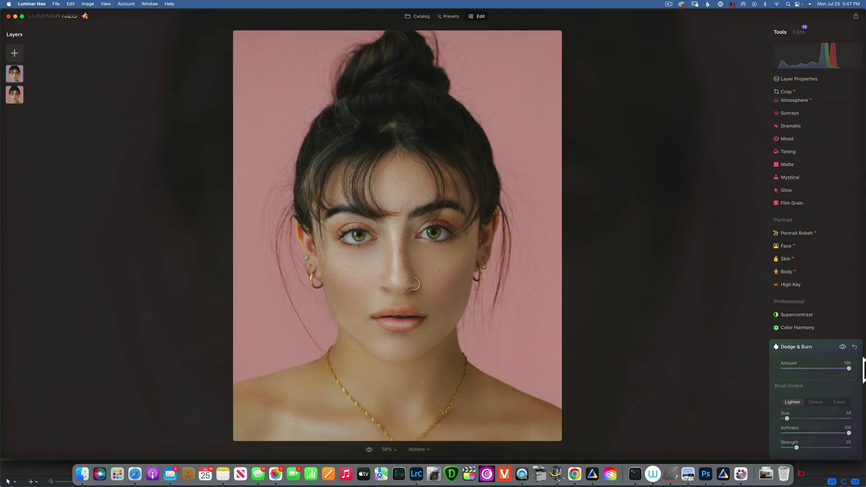
pyautogui.click(840, 402)
pyautogui.moveTo(437, 151)
pyautogui.mouseDown()
pyautogui.moveTo(451, 169)
pyautogui.moveTo(505, 189)
pyautogui.mouseUp()
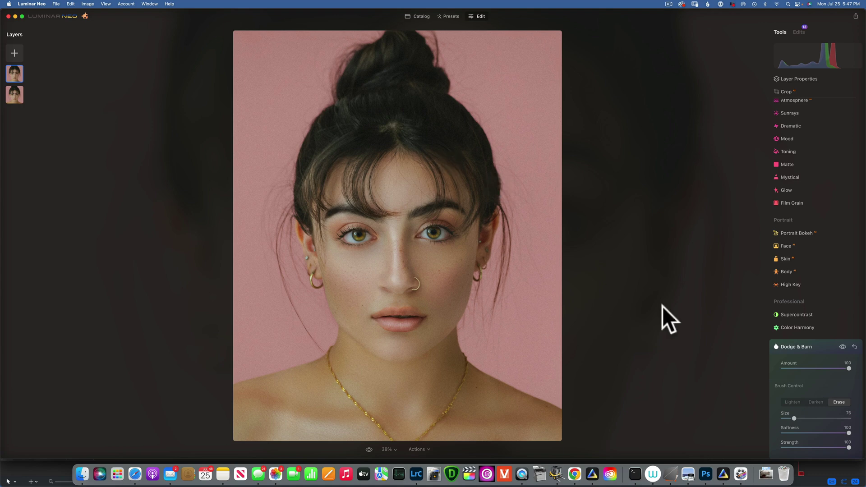
# Lighten more hair strands along the bun, crown and both sides of the head with brush size 34 and strength 20.
pyautogui.click(793, 402)
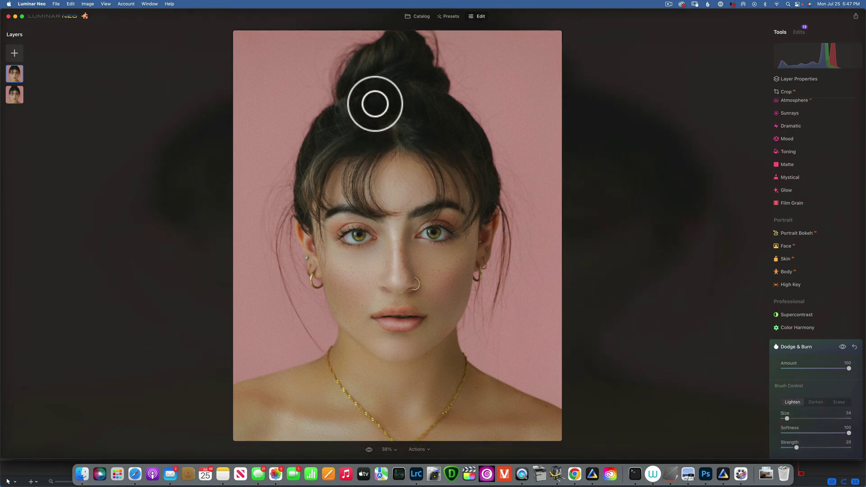
pyautogui.moveTo(375, 103)
pyautogui.mouseDown()
pyautogui.moveTo(397, 98)
pyautogui.moveTo(399, 108)
pyautogui.moveTo(391, 80)
pyautogui.moveTo(508, 180)
pyautogui.mouseUp()
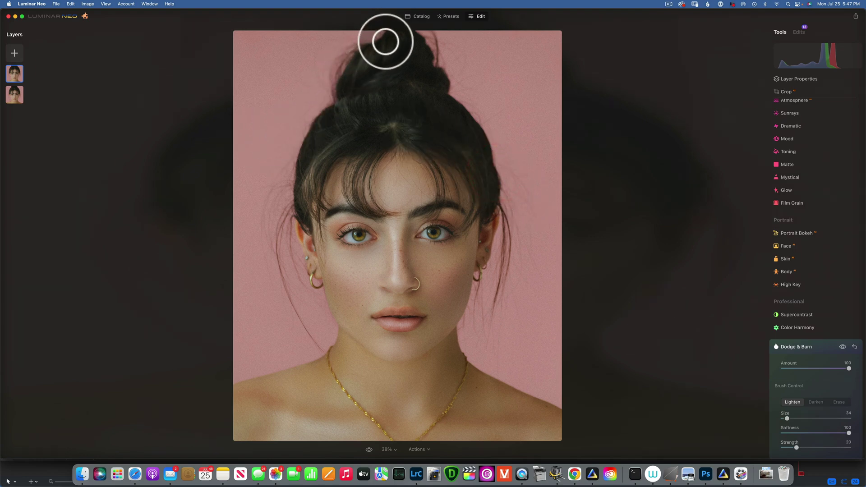
pyautogui.moveTo(386, 42)
pyautogui.mouseDown()
pyautogui.moveTo(400, 33)
pyautogui.moveTo(418, 54)
pyautogui.moveTo(362, 58)
pyautogui.moveTo(403, 87)
pyautogui.moveTo(379, 77)
pyautogui.moveTo(410, 61)
pyautogui.moveTo(390, 137)
pyautogui.moveTo(358, 137)
pyautogui.mouseUp()
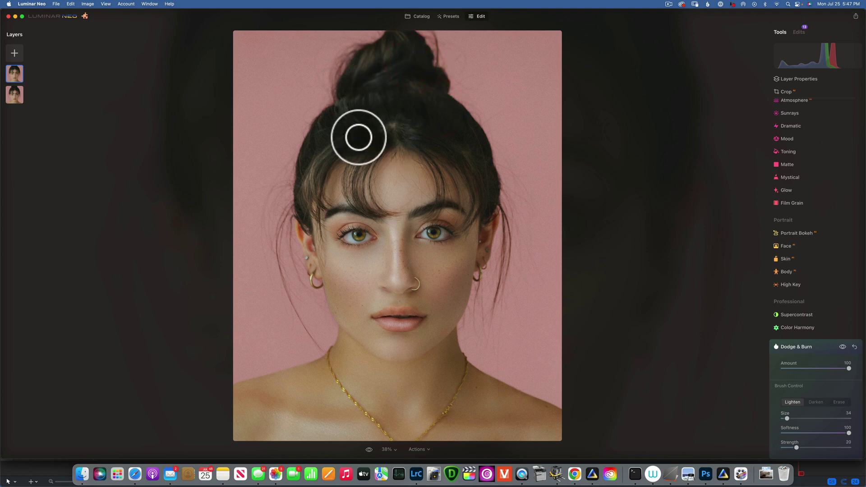
pyautogui.moveTo(296, 170); pyautogui.dragTo(346, 187)
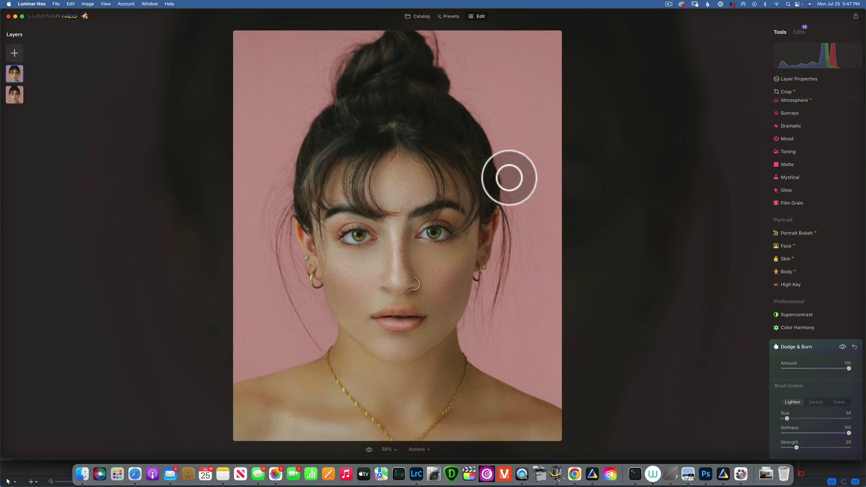
pyautogui.moveTo(466, 126); pyautogui.dragTo(499, 216)
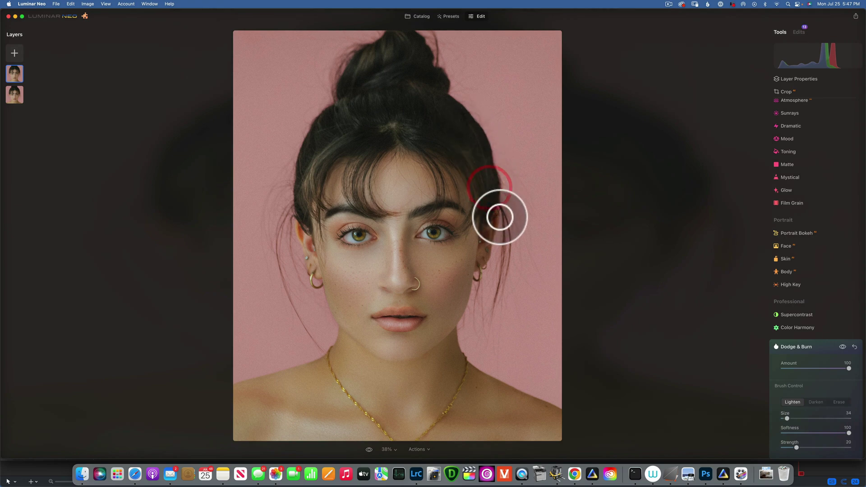
# Compare the hair with and without the current Dodge & Burn adjustment.
pyautogui.click(841, 346)
pyautogui.click(841, 346)
pyautogui.click(841, 345)
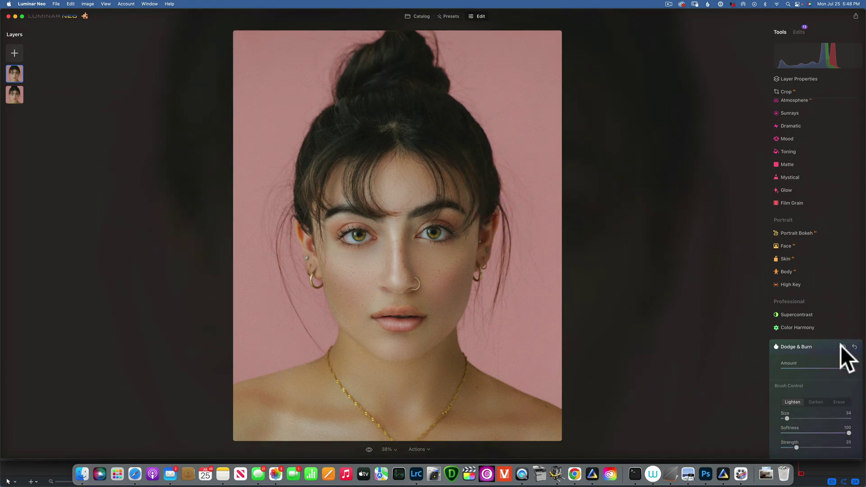
pyautogui.click(841, 346)
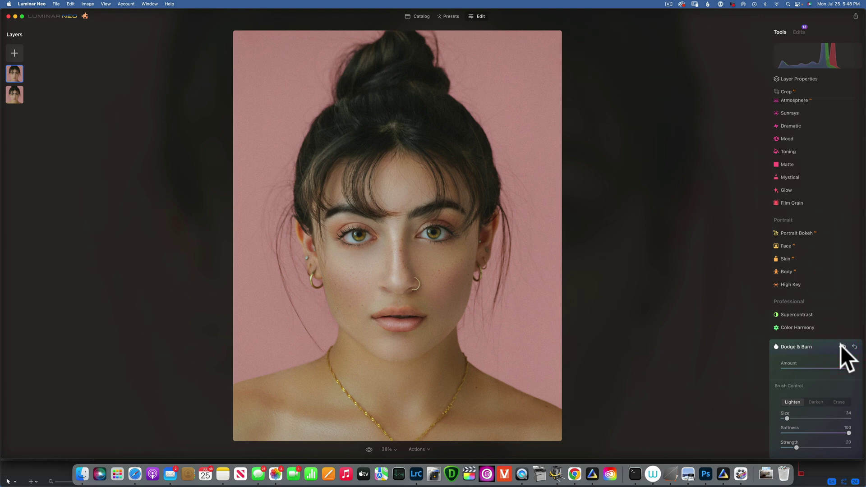
# Close the Dodge & Burn adjustment and compare the original portrait with the fully edited version.
pyautogui.click(795, 346)
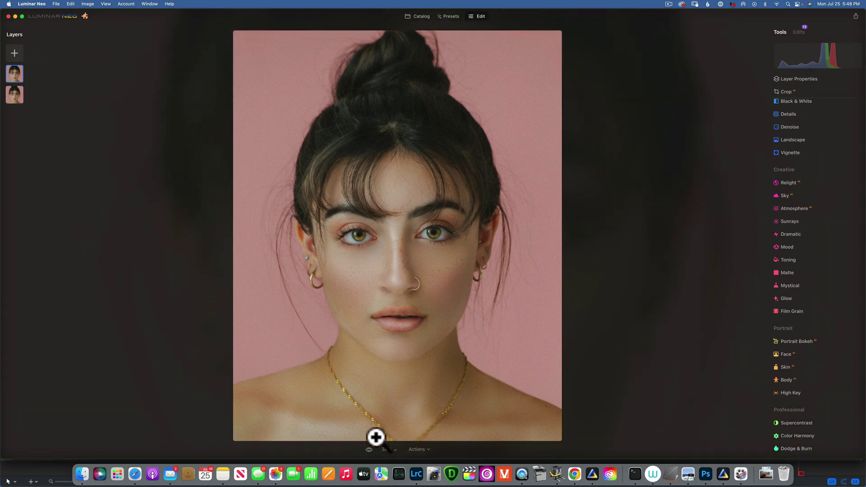
pyautogui.click(367, 448)
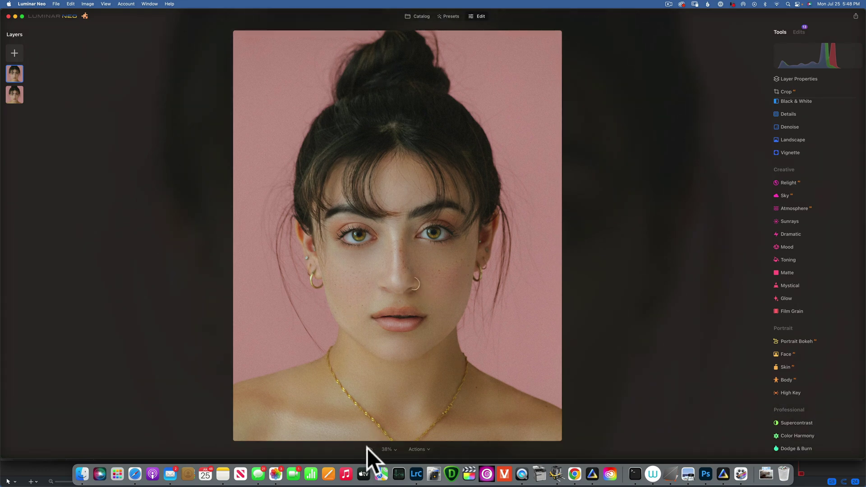
pyautogui.click(366, 448)
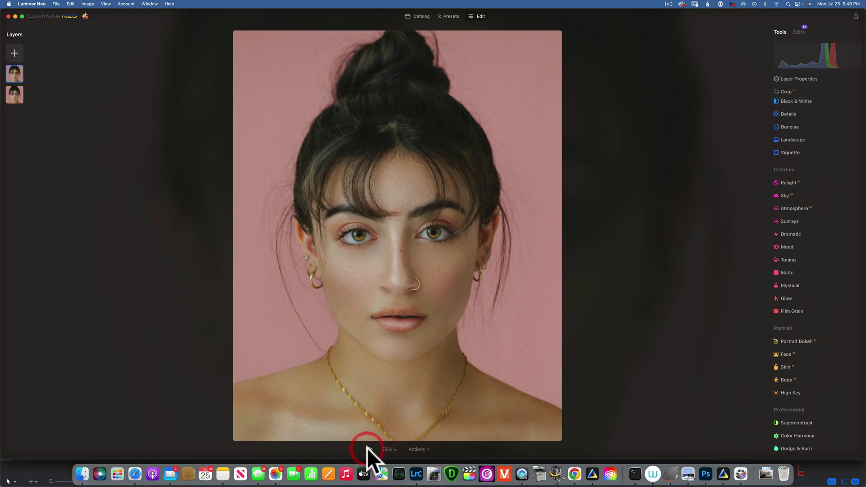